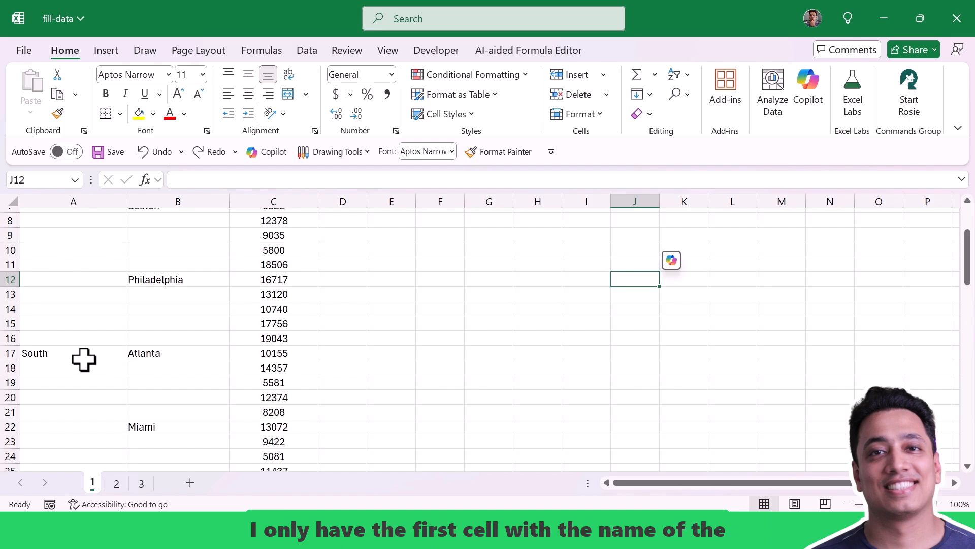
Try filling New York down from B2 through B6 in the City column and undo the fill
{"action": "scroll", "coordinate": [84, 359], "scroll_direction": "down", "scroll_amount": 2}
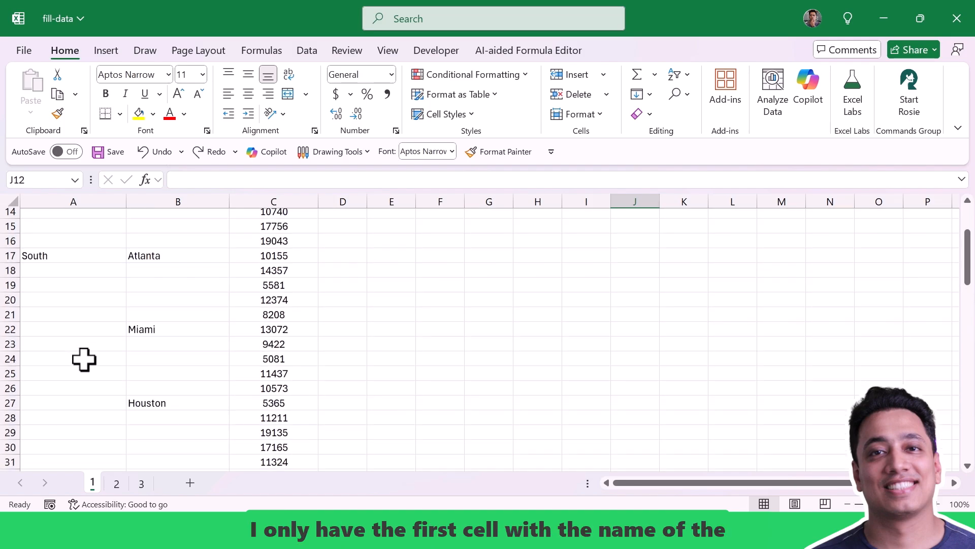
{"action": "scroll", "coordinate": [84, 359], "scroll_direction": "up", "scroll_amount": 5}
{"action": "scroll", "coordinate": [84, 359], "scroll_direction": "down", "scroll_amount": 7}
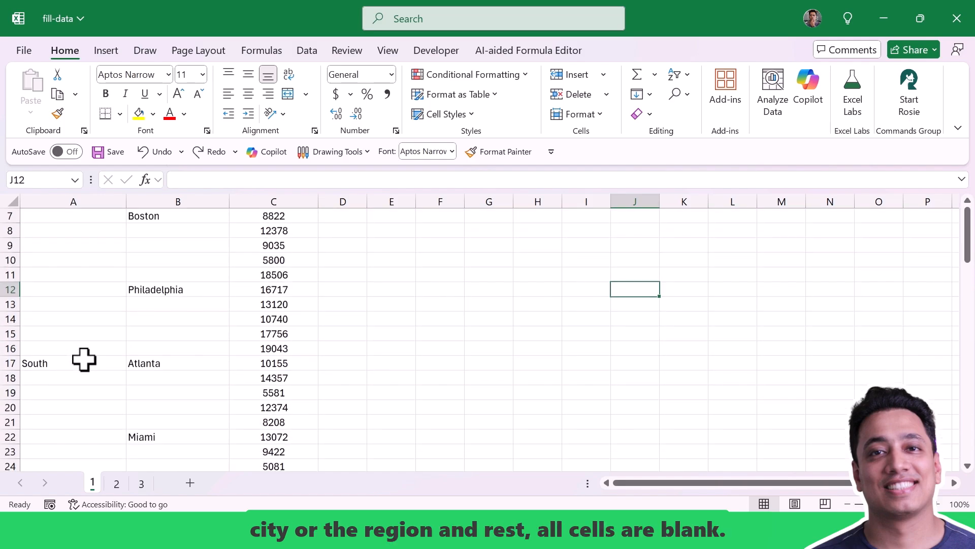
{"action": "scroll", "coordinate": [84, 359], "scroll_direction": "down", "scroll_amount": 1}
{"action": "scroll", "coordinate": [84, 359], "scroll_direction": "up", "scroll_amount": 8}
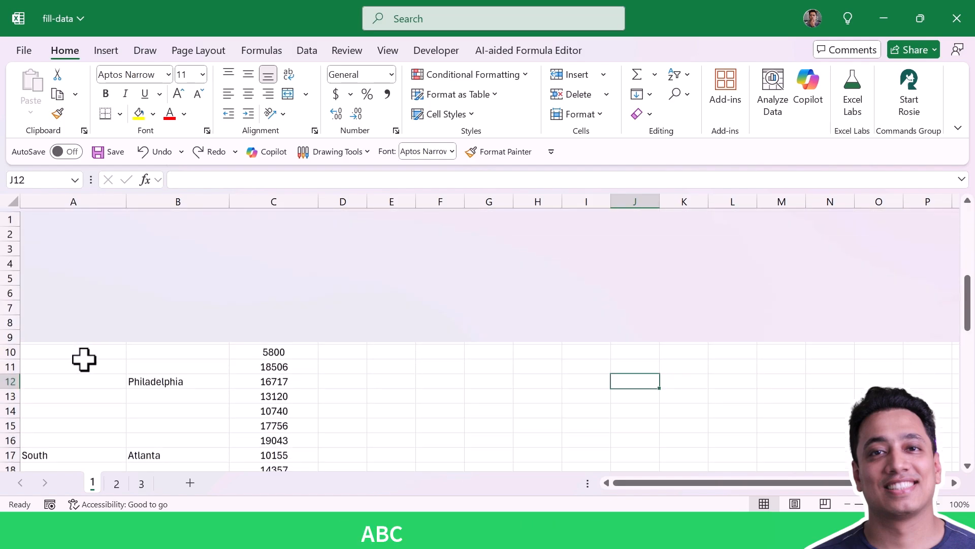
{"action": "left_click_drag", "start_coordinate": [185, 231], "coordinate": [177, 291]}
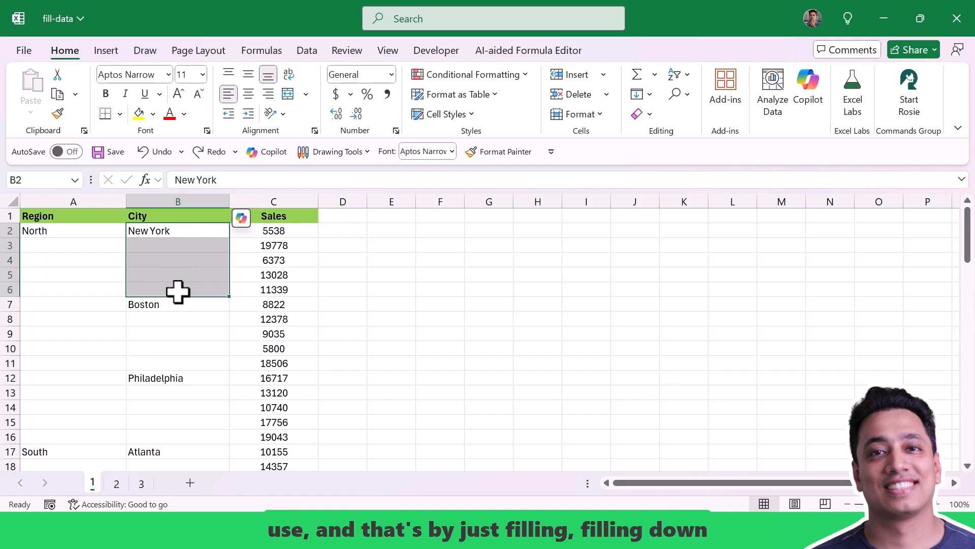
{"action": "key", "text": "ctrl+d"}
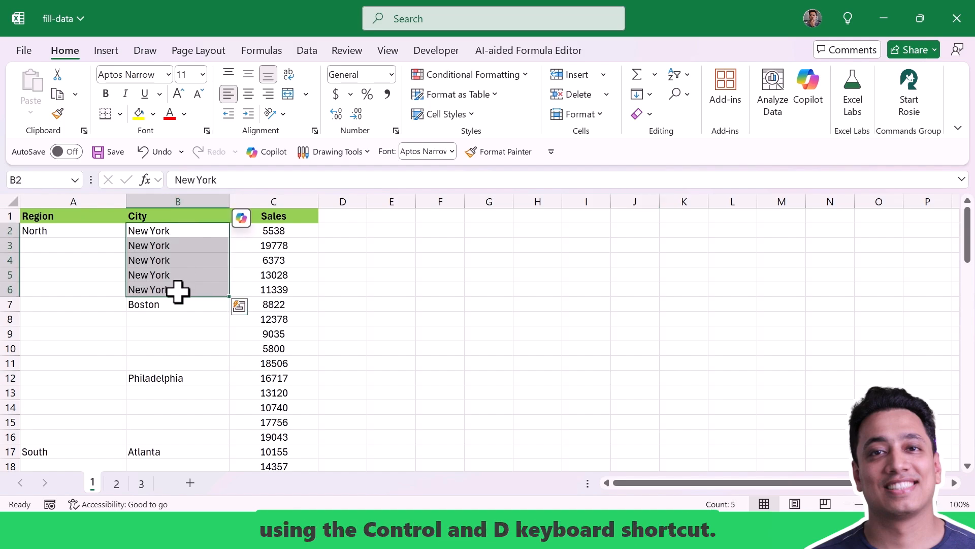
{"action": "key", "text": "ctrl+z"}
Look through the blank cells in the Region and City columns down to the last data row
{"action": "scroll", "coordinate": [178, 291], "scroll_direction": "down", "scroll_amount": 14}
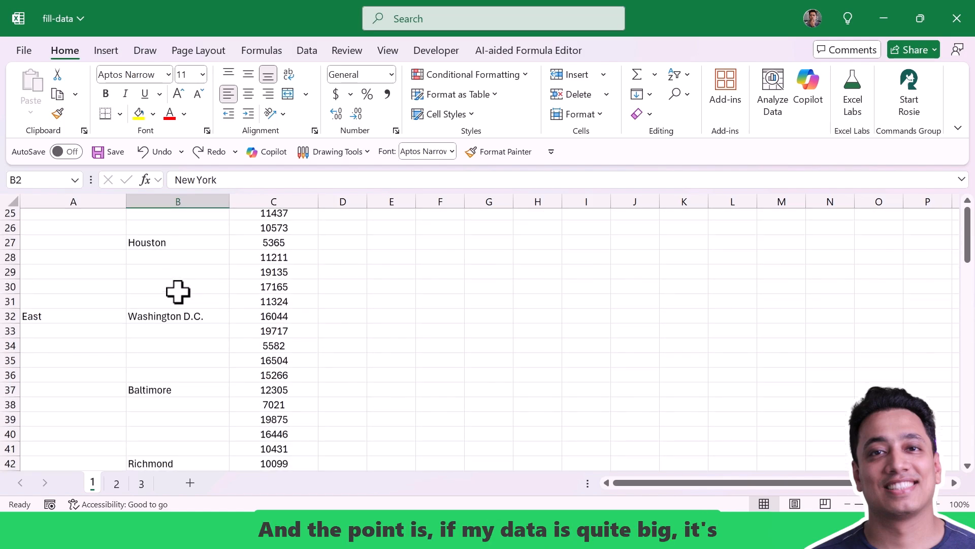
{"action": "scroll", "coordinate": [177, 291], "scroll_direction": "down", "scroll_amount": 7}
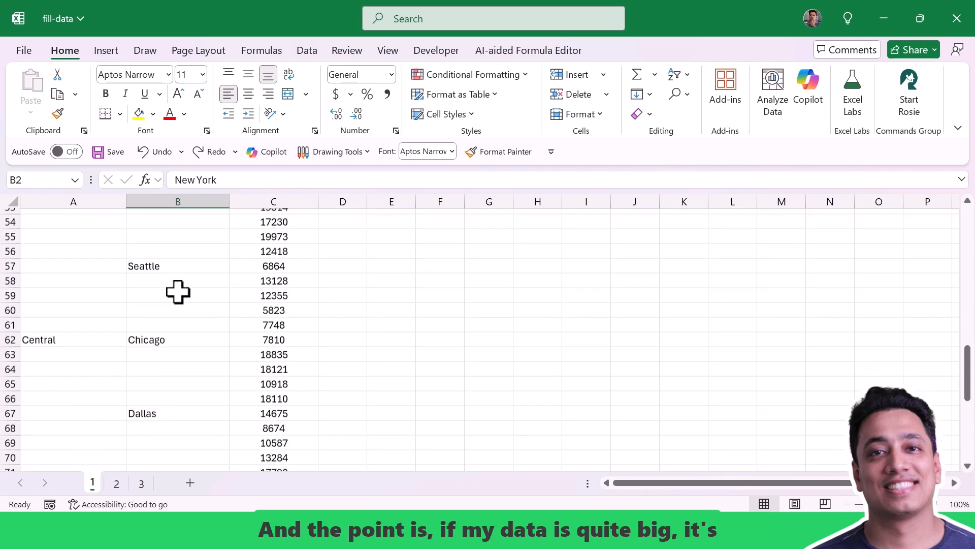
{"action": "scroll", "coordinate": [177, 291], "scroll_direction": "down", "scroll_amount": 1}
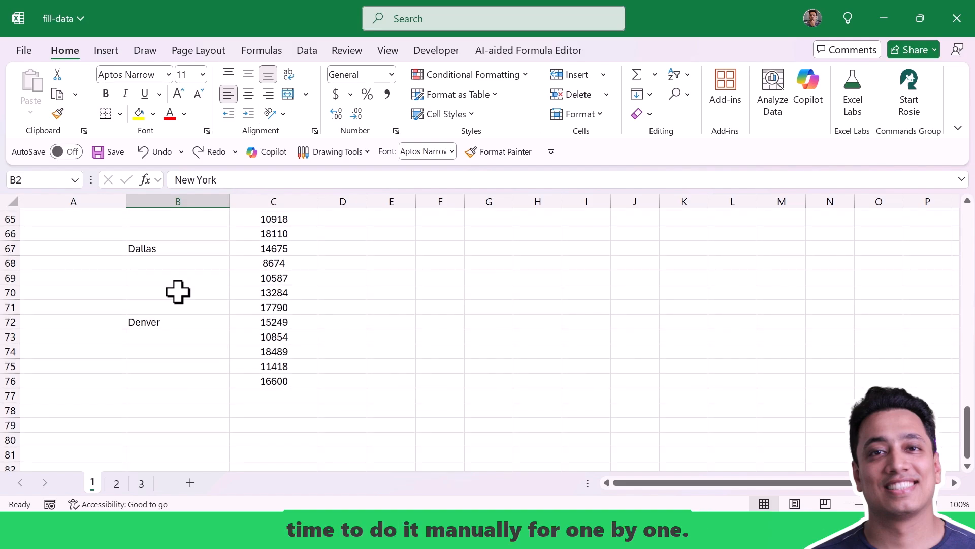
{"action": "scroll", "coordinate": [178, 291], "scroll_direction": "up", "scroll_amount": 12}
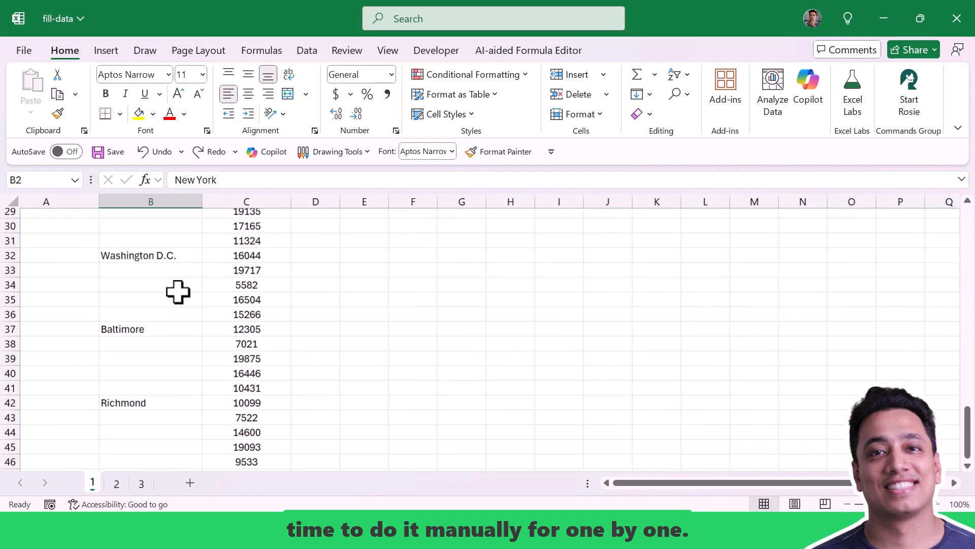
{"action": "scroll", "coordinate": [177, 291], "scroll_direction": "up", "scroll_amount": 9}
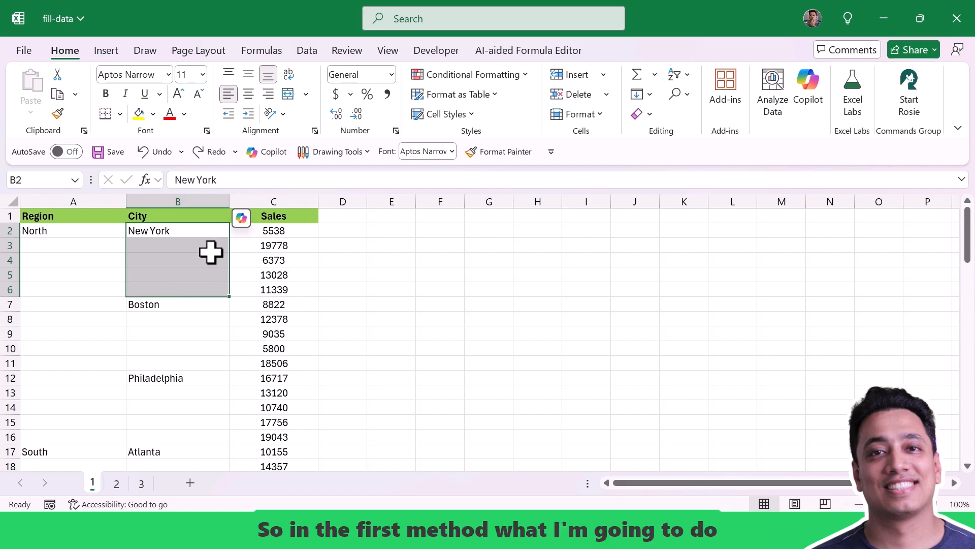
{"action": "left_click", "coordinate": [207, 218]}
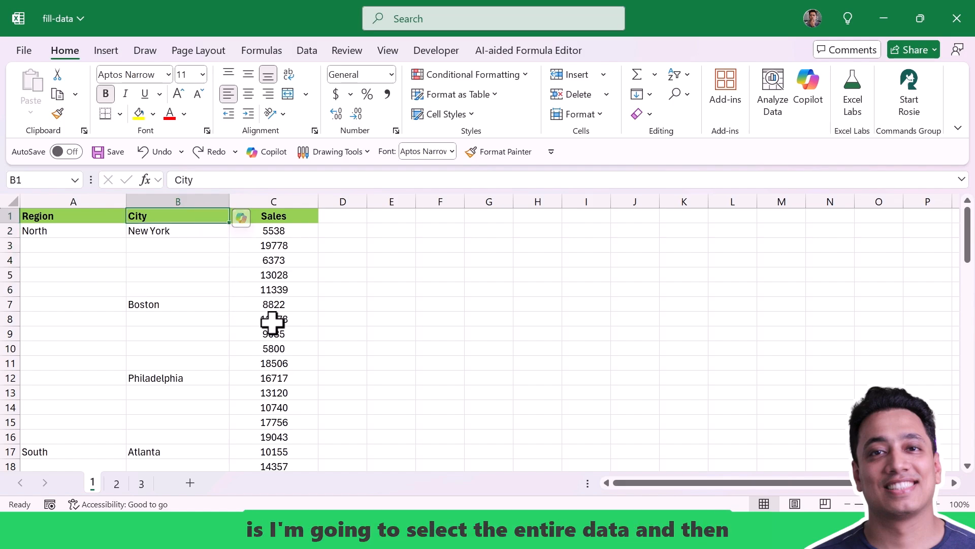
{"action": "key", "text": "ctrl+a"}
{"action": "scroll", "coordinate": [273, 322], "scroll_direction": "up", "scroll_amount": 20}
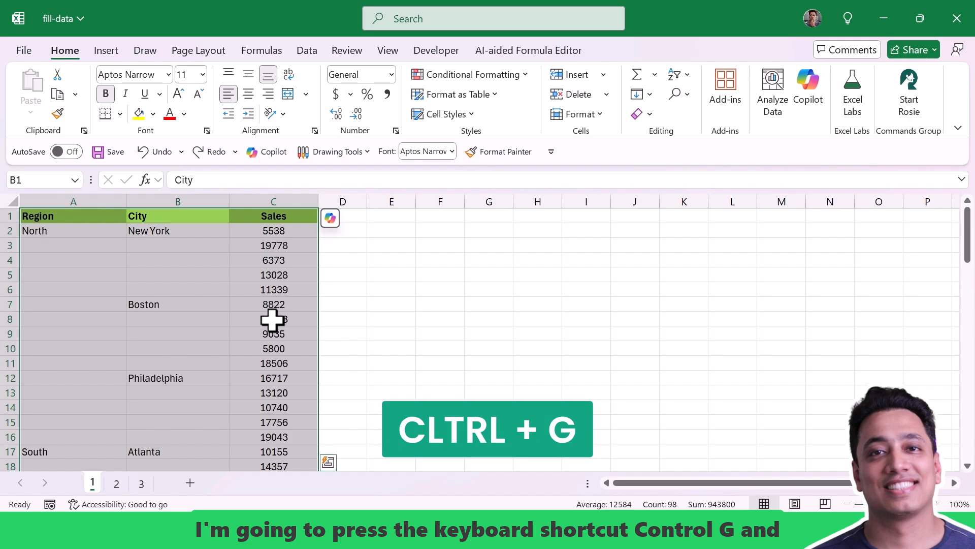
{"action": "key", "text": "ctrl+g"}
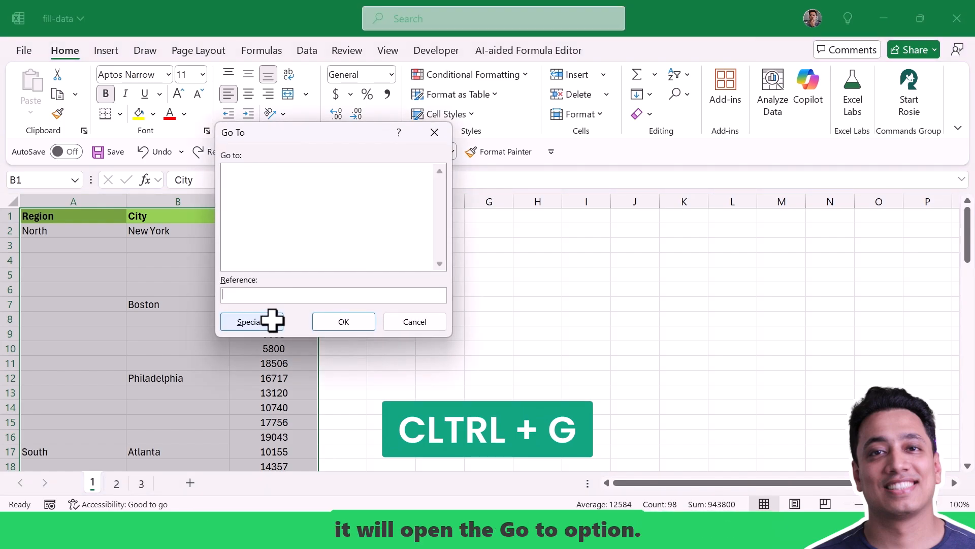
{"action": "left_click", "coordinate": [435, 133]}
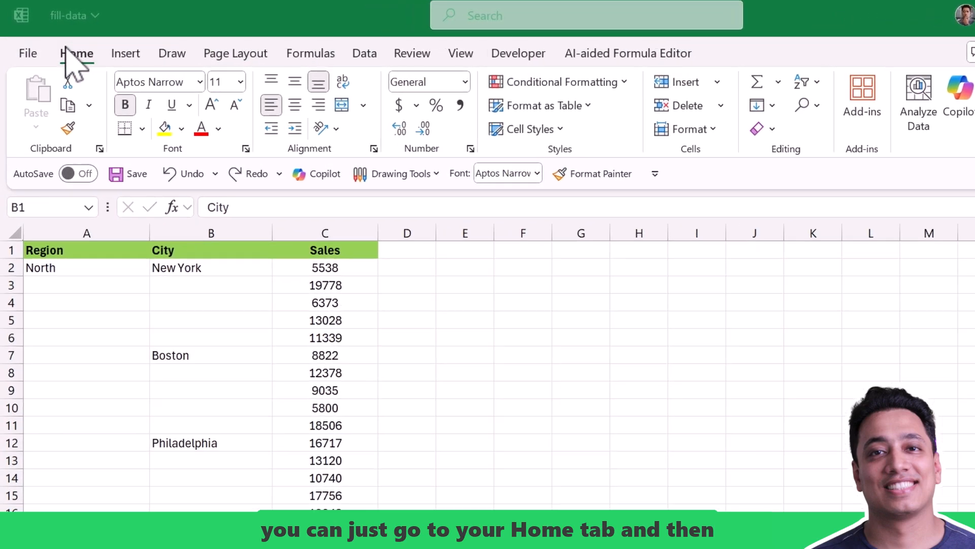
Select the entire data range and narrow the selection to its blank cells with Go To Special, Blanks
{"action": "key", "text": "ctrl+a"}
{"action": "left_click", "coordinate": [815, 106]}
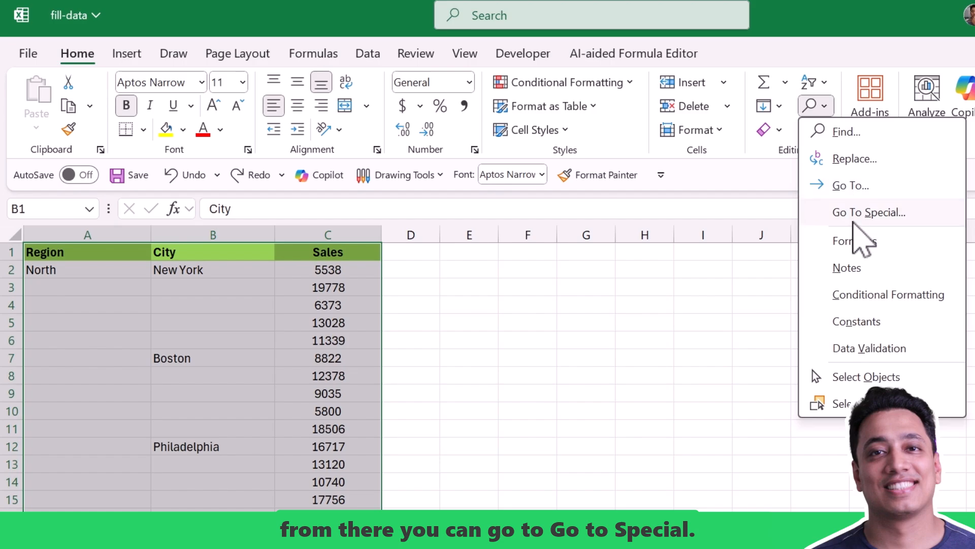
{"action": "key", "text": "Escape"}
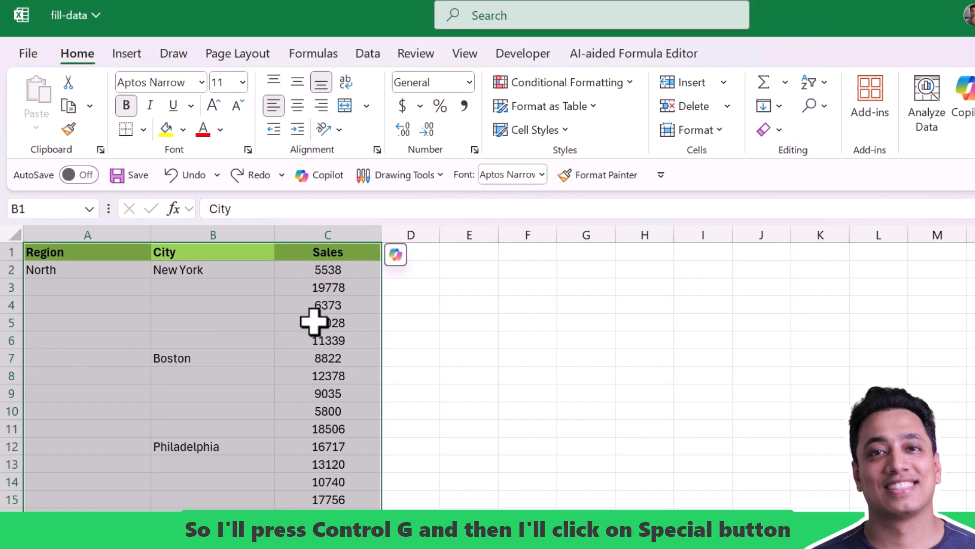
{"action": "key", "text": "ctrl+g"}
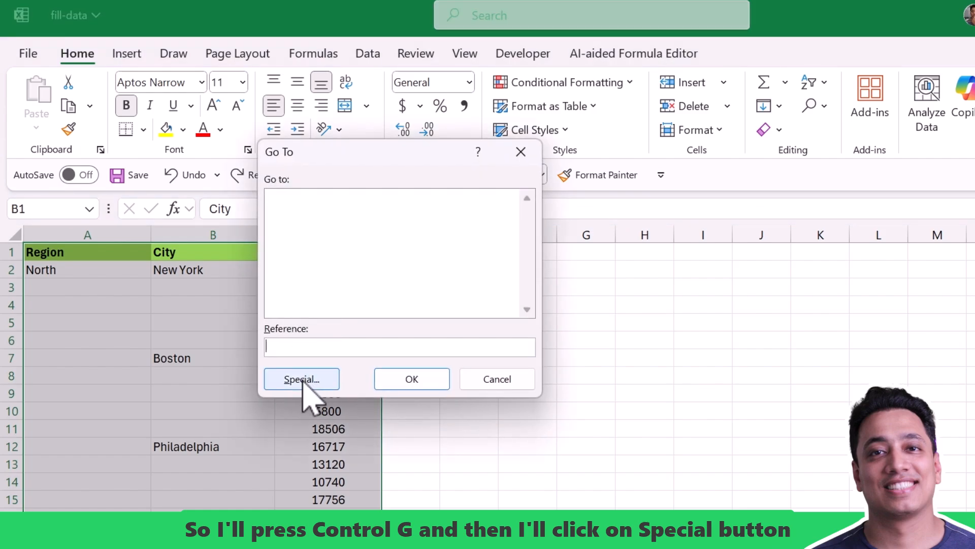
{"action": "left_click", "coordinate": [302, 380]}
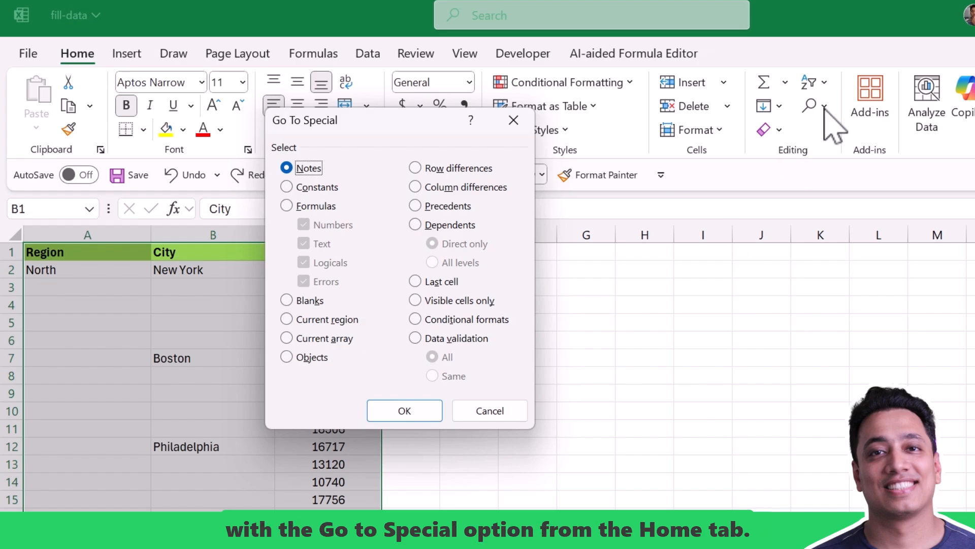
{"action": "left_click", "coordinate": [287, 300]}
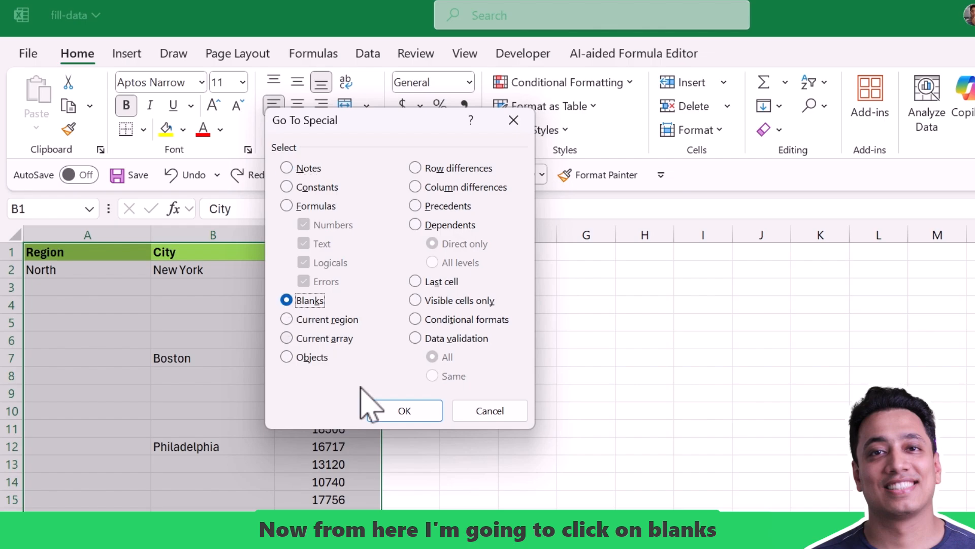
{"action": "left_click", "coordinate": [406, 411]}
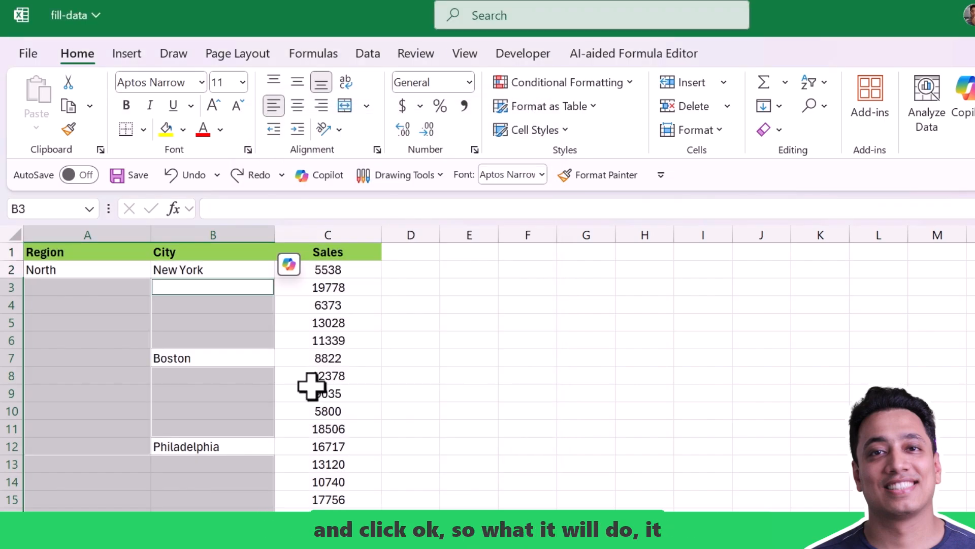
Enter the formula =B2 in B3 and fill it into all selected blank cells at once
{"action": "scroll", "coordinate": [311, 386], "scroll_direction": "down", "scroll_amount": 10}
{"action": "scroll", "coordinate": [311, 386], "scroll_direction": "up", "scroll_amount": 5}
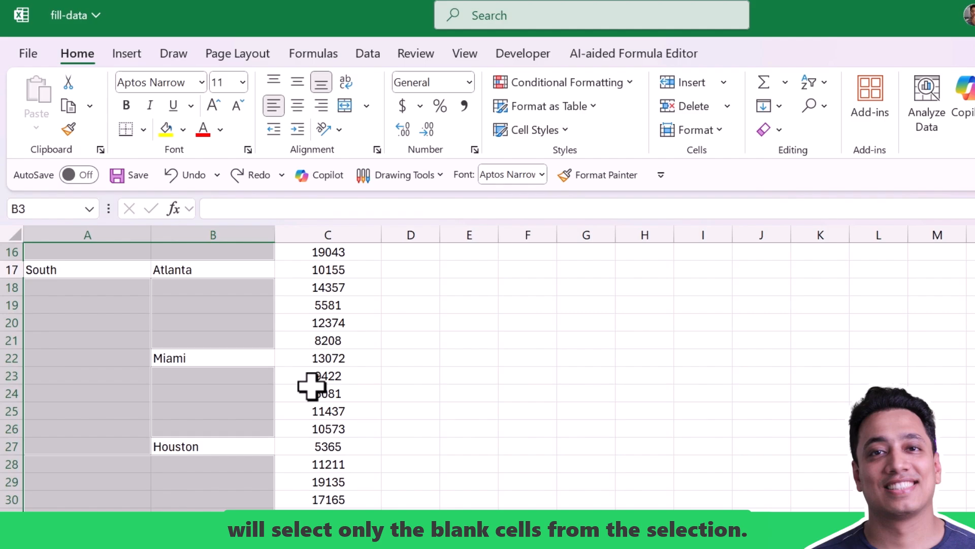
{"action": "scroll", "coordinate": [311, 386], "scroll_direction": "up", "scroll_amount": 5}
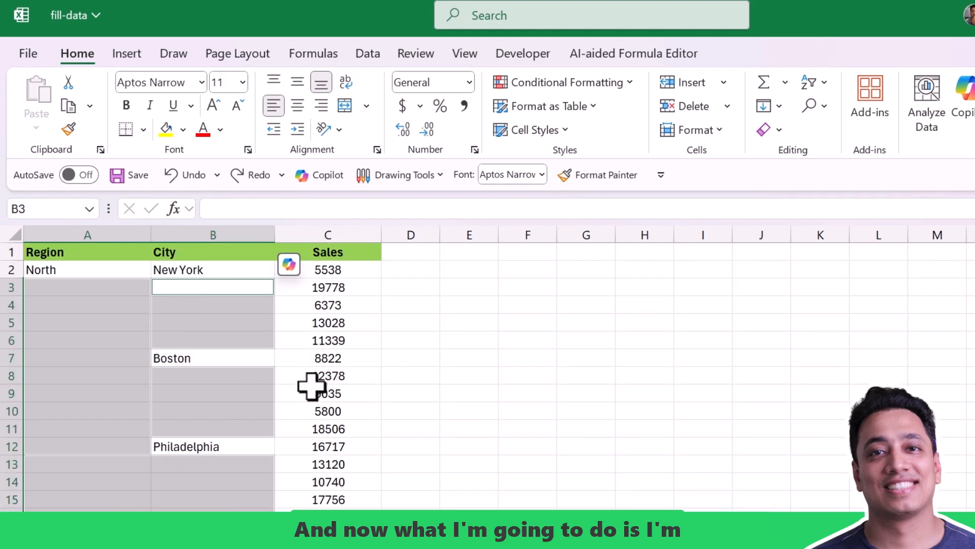
{"action": "type", "text": "="}
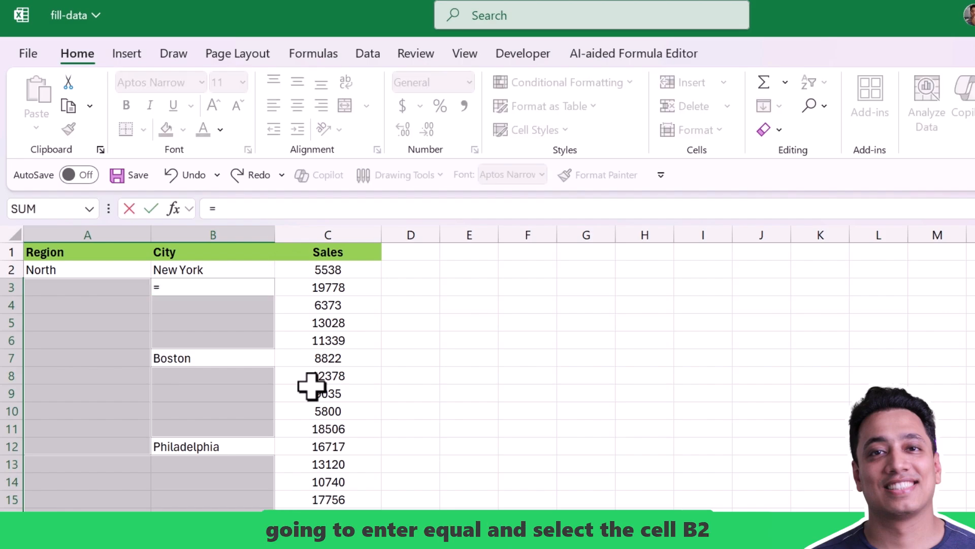
{"action": "key", "text": "Up"}
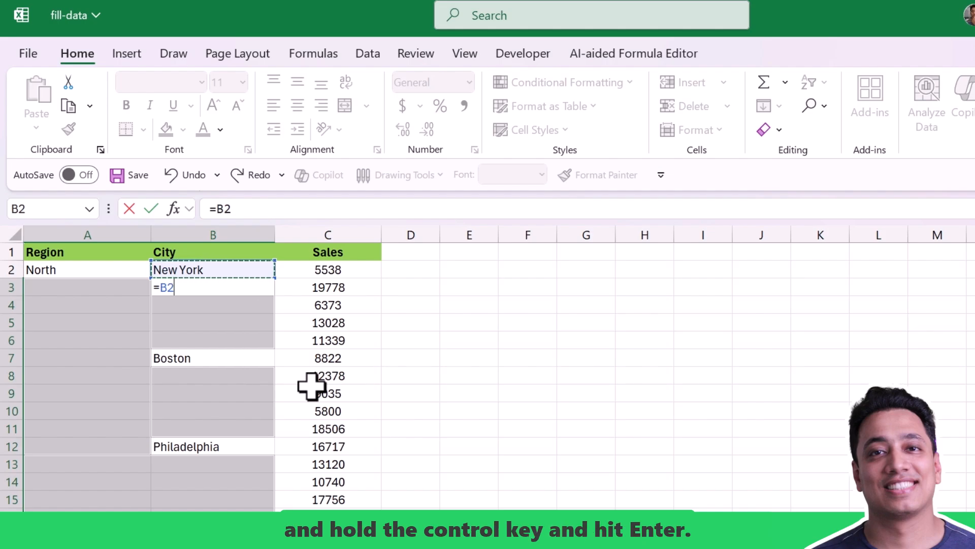
{"action": "key", "text": "ctrl+Return"}
Check the filled Region and City values down to the end of the data
{"action": "scroll", "coordinate": [260, 328], "scroll_direction": "down", "scroll_amount": 15}
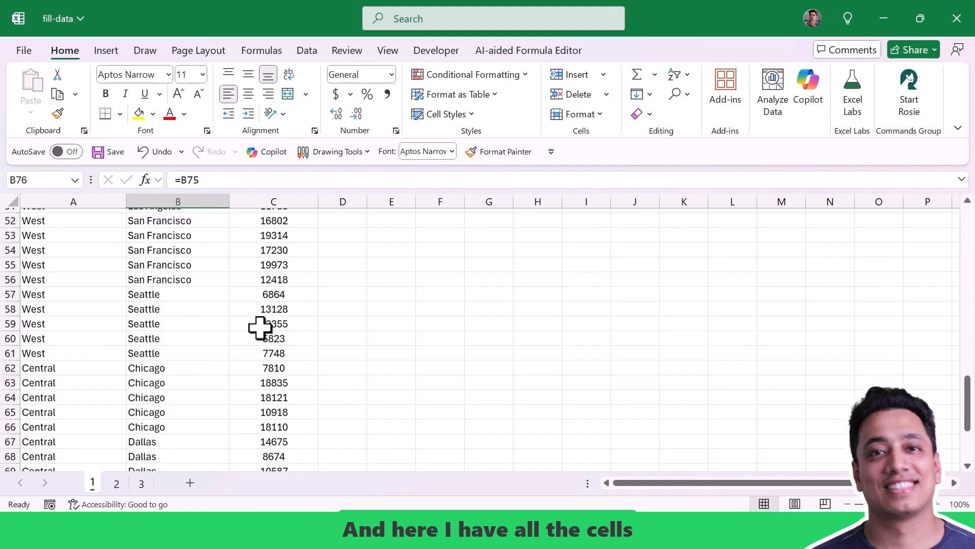
{"action": "scroll", "coordinate": [260, 328], "scroll_direction": "down", "scroll_amount": 3}
{"action": "key", "text": "Up"}
{"action": "key", "text": "Up"}
{"action": "key", "text": "Up"}
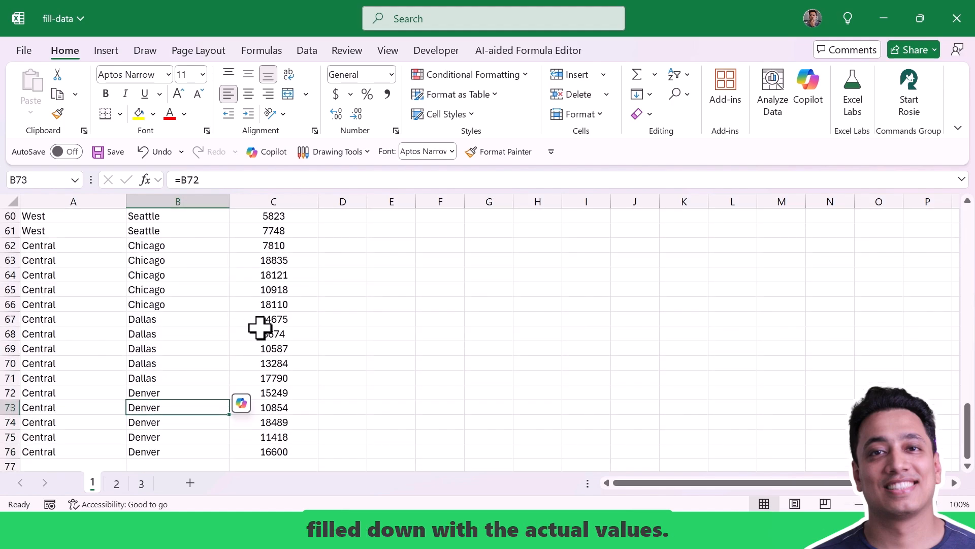
Convert the Region and City formulas in A2:B76 to static values by copying and pasting them in place as values
{"action": "key", "text": "ctrl+Home"}
{"action": "key", "text": "Down"}
{"action": "key", "text": "ctrl+Home"}
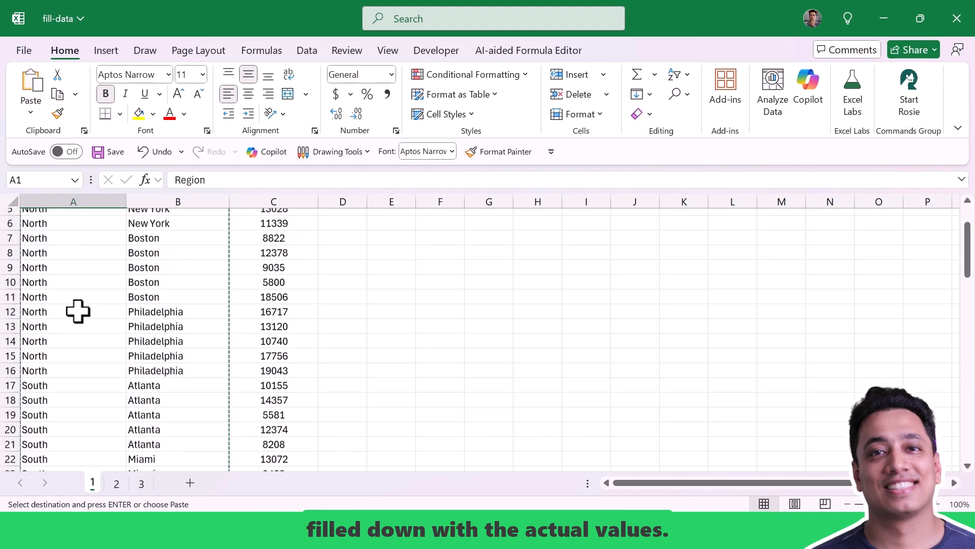
{"action": "key", "text": "Down"}
{"action": "key", "text": "ctrl+shift+Down"}
{"action": "key", "text": "shift+Right"}
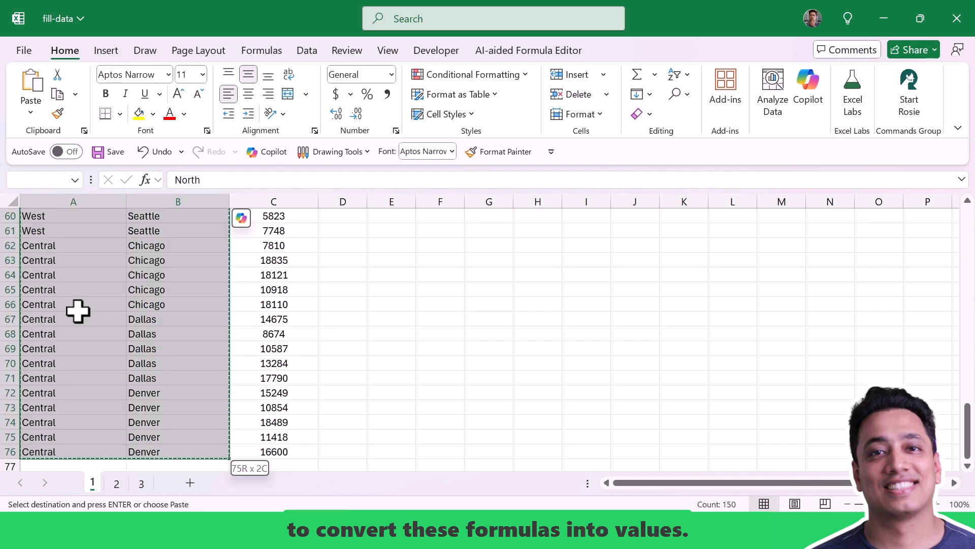
{"action": "scroll", "coordinate": [117, 308], "scroll_direction": "up", "scroll_amount": 19}
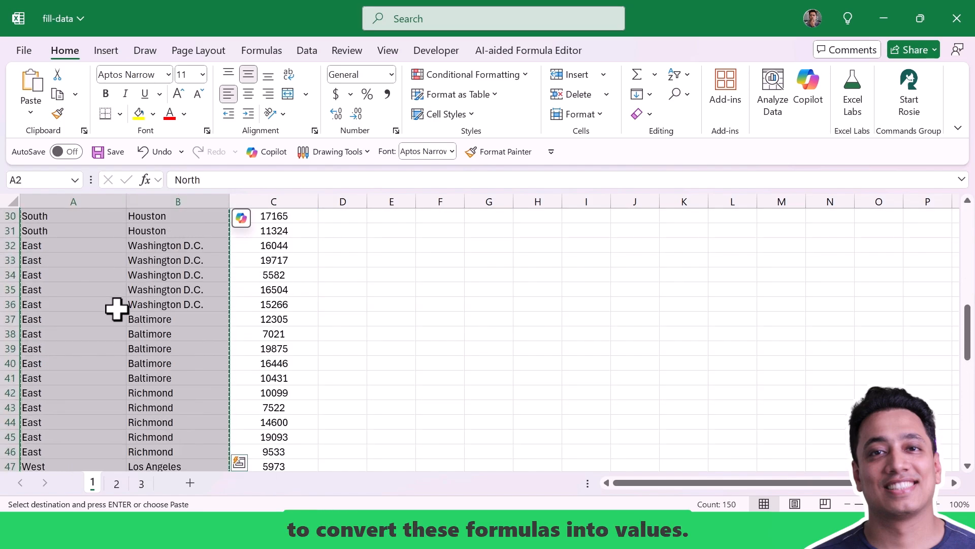
{"action": "scroll", "coordinate": [117, 308], "scroll_direction": "up", "scroll_amount": 1}
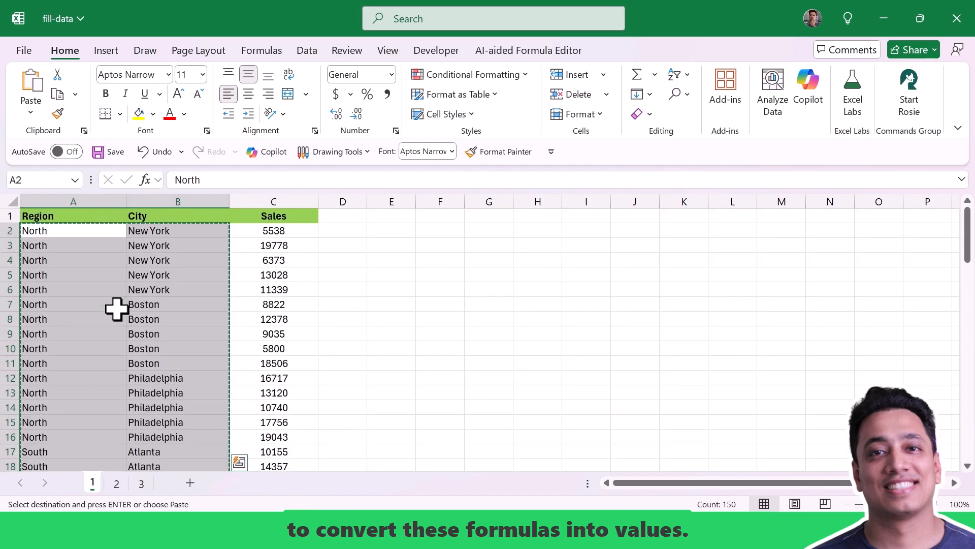
{"action": "right_click", "coordinate": [104, 275]}
{"action": "left_click", "coordinate": [163, 105]}
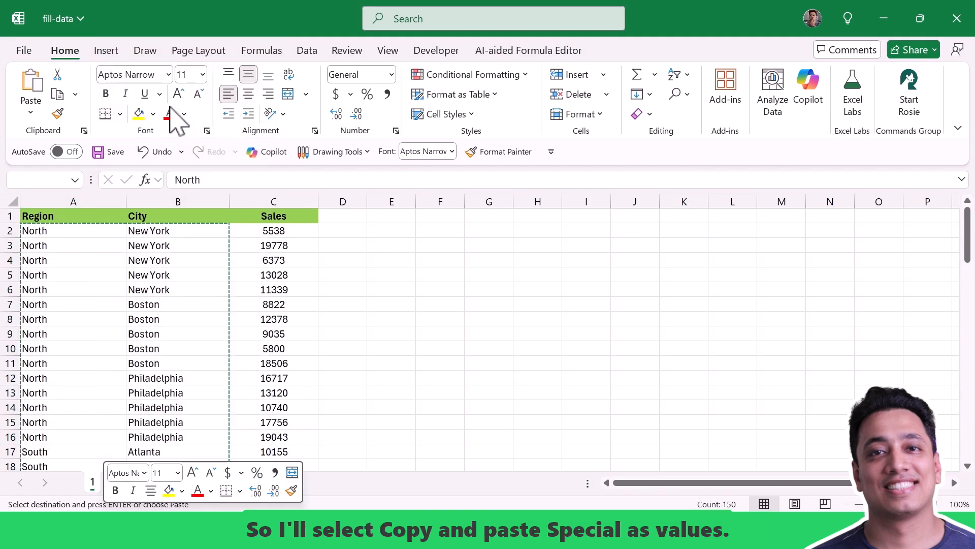
{"action": "left_click", "coordinate": [173, 271]}
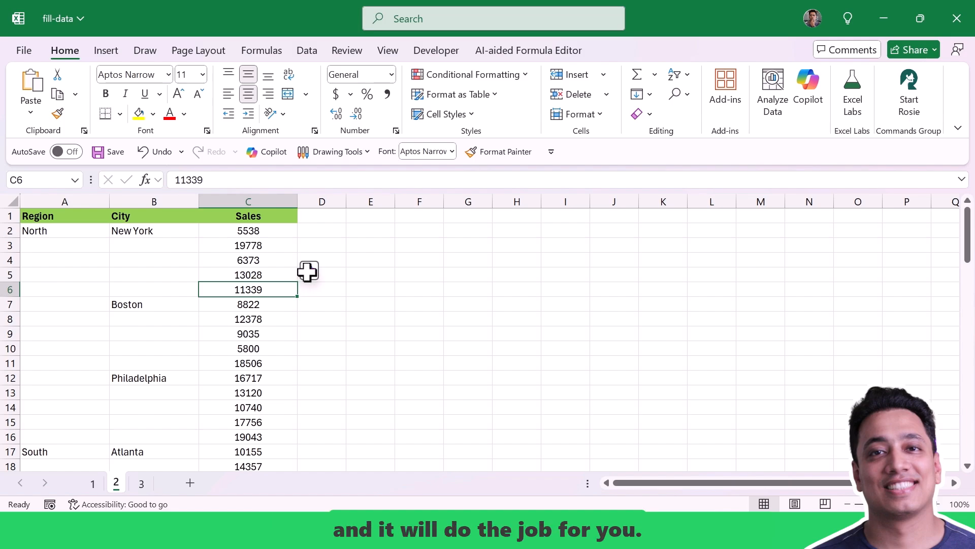
On sheet 2, select the first Sales value in C2 and open the Visual Basic editor
{"action": "left_click", "coordinate": [270, 221]}
{"action": "left_click", "coordinate": [269, 226]}
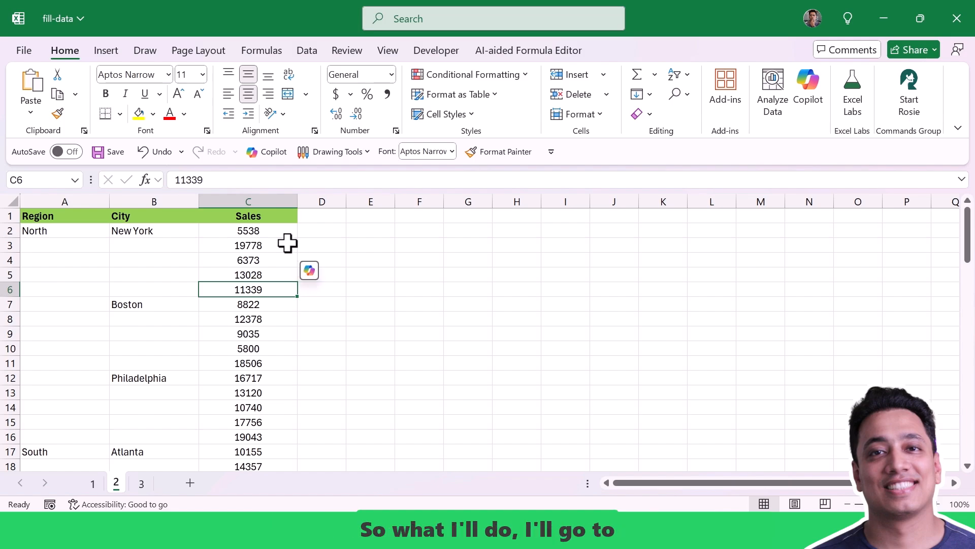
{"action": "left_click", "coordinate": [431, 55]}
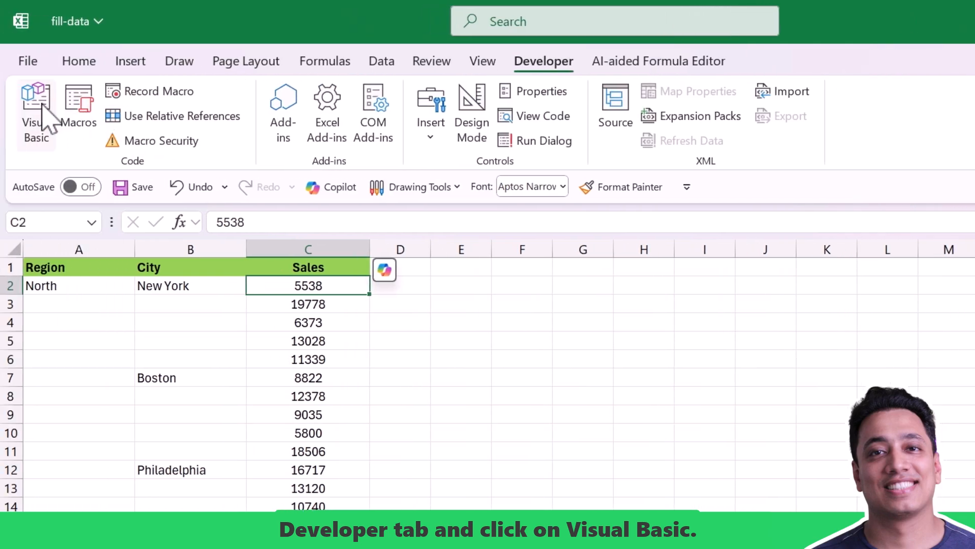
{"action": "left_click", "coordinate": [44, 118]}
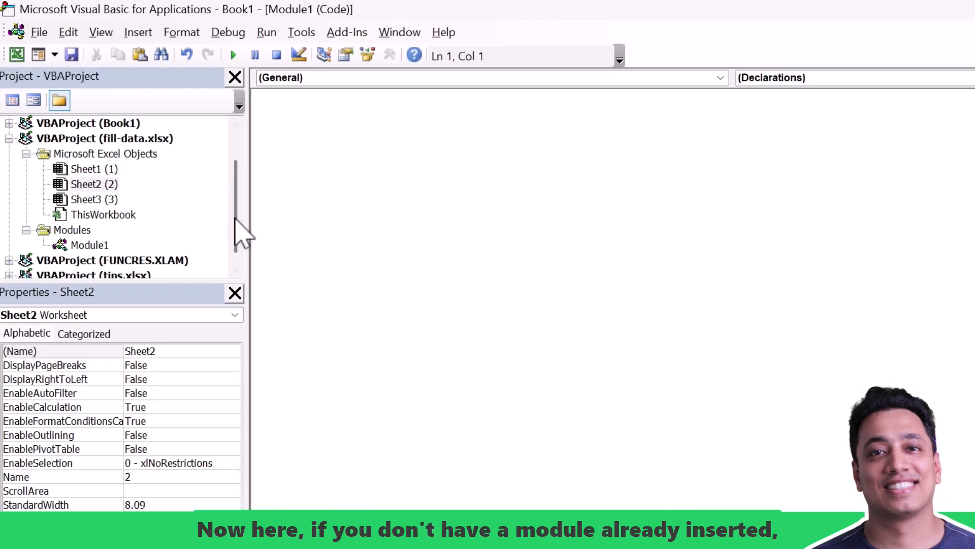
Remove Module1 from the fill-data.xlsx project without exporting it
{"action": "scroll", "coordinate": [147, 233], "scroll_direction": "down", "scroll_amount": 1}
{"action": "left_click", "coordinate": [87, 219]}
{"action": "right_click", "coordinate": [96, 222]}
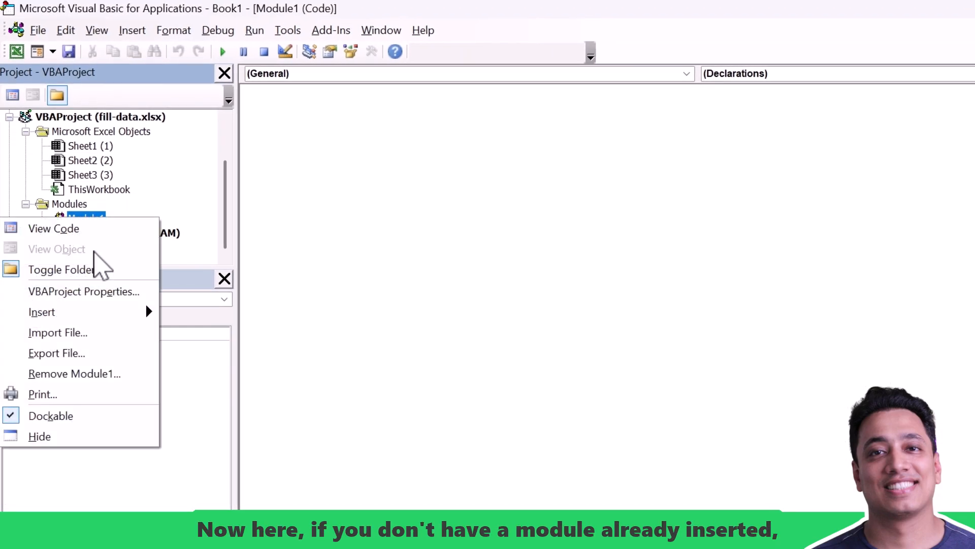
{"action": "left_click", "coordinate": [76, 374]}
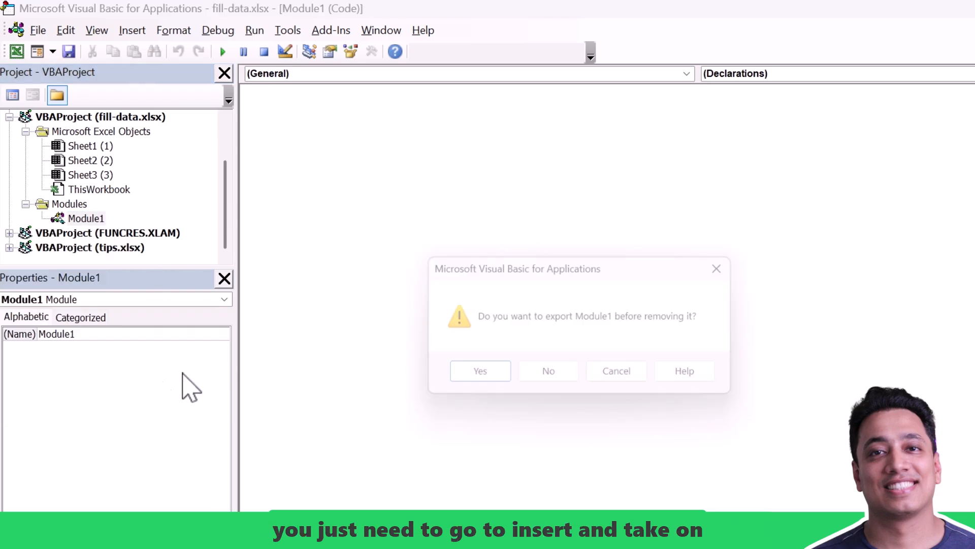
{"action": "left_click", "coordinate": [551, 378]}
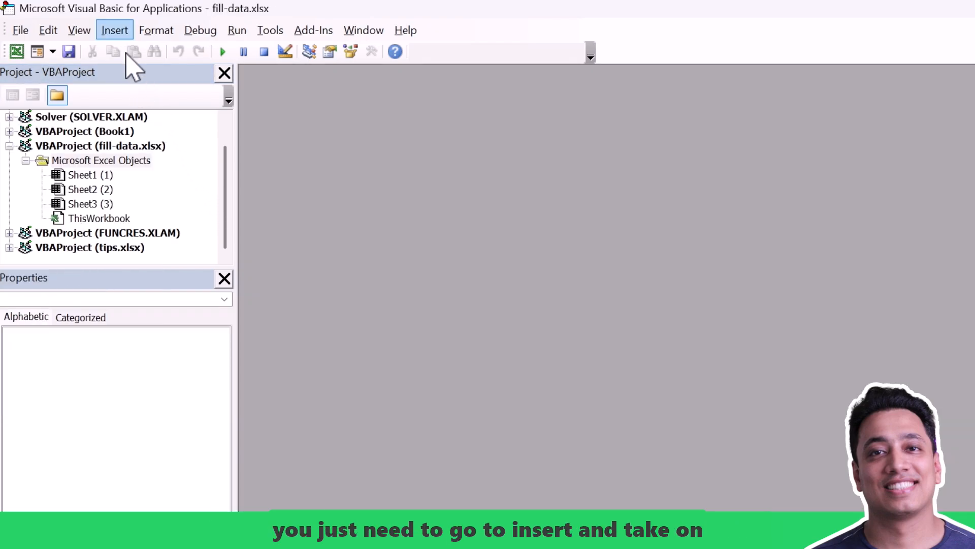
Insert a new module in the fill-data.xlsx project and declare an empty macro, Sub mymacro()
{"action": "left_click", "coordinate": [115, 31]}
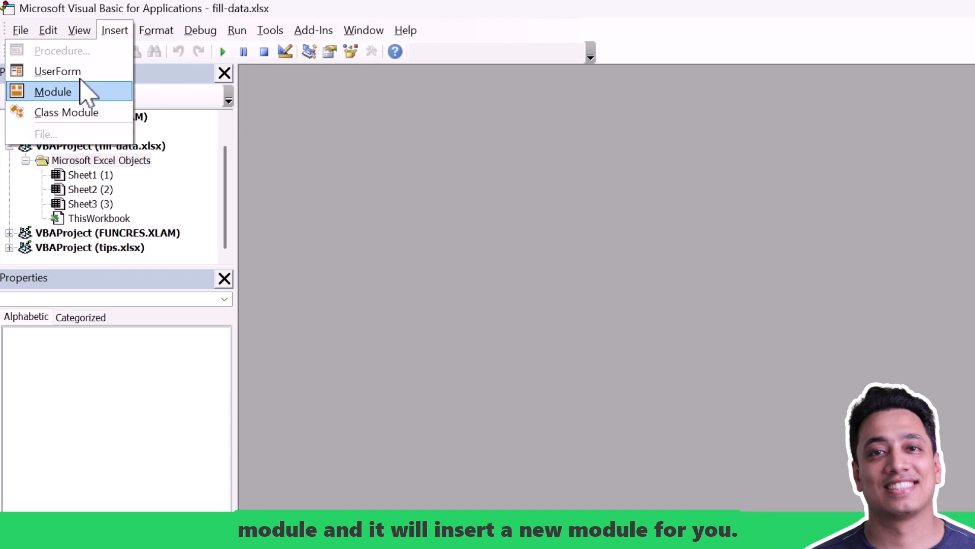
{"action": "left_click", "coordinate": [69, 92]}
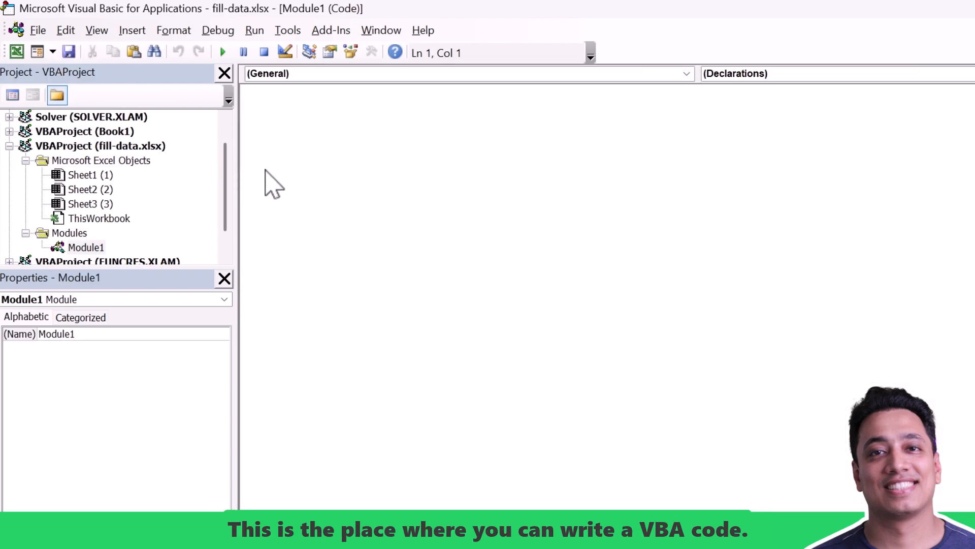
{"action": "type", "text": "Sub "}
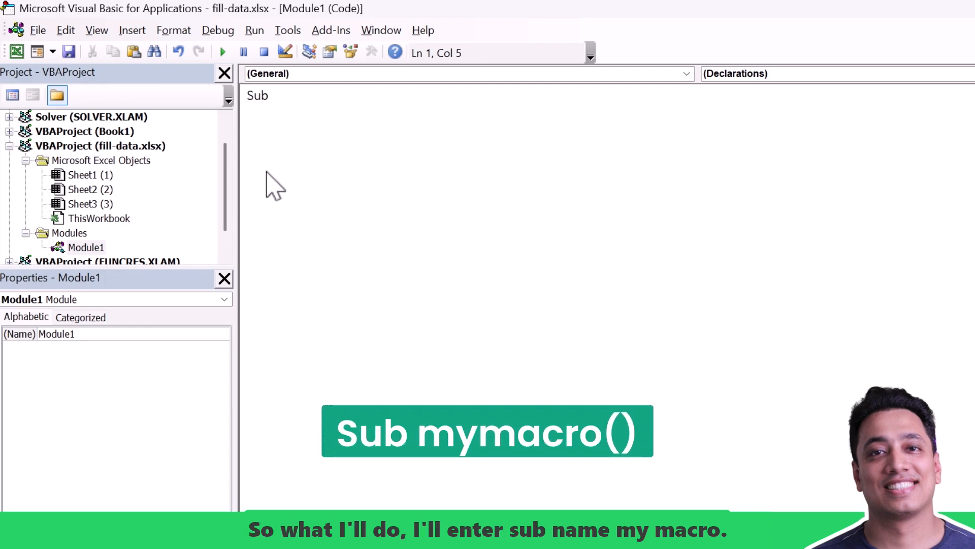
{"action": "type", "text": "mymac"}
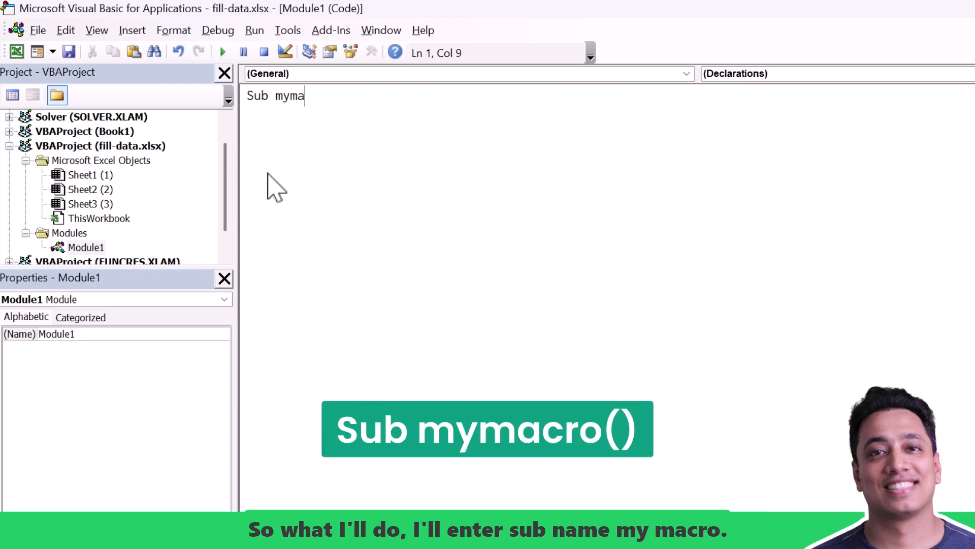
{"action": "key", "text": "BackSpace"}
{"action": "type", "text": "cro()"}
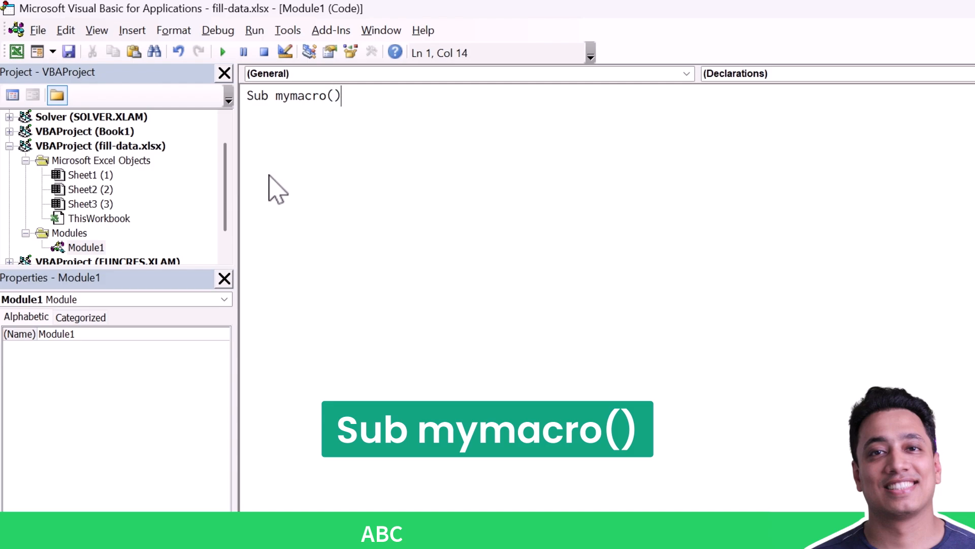
{"action": "key", "text": "Return"}
{"action": "key", "text": "Return"}
{"action": "key", "text": "Return"}
{"action": "key", "text": "Up"}
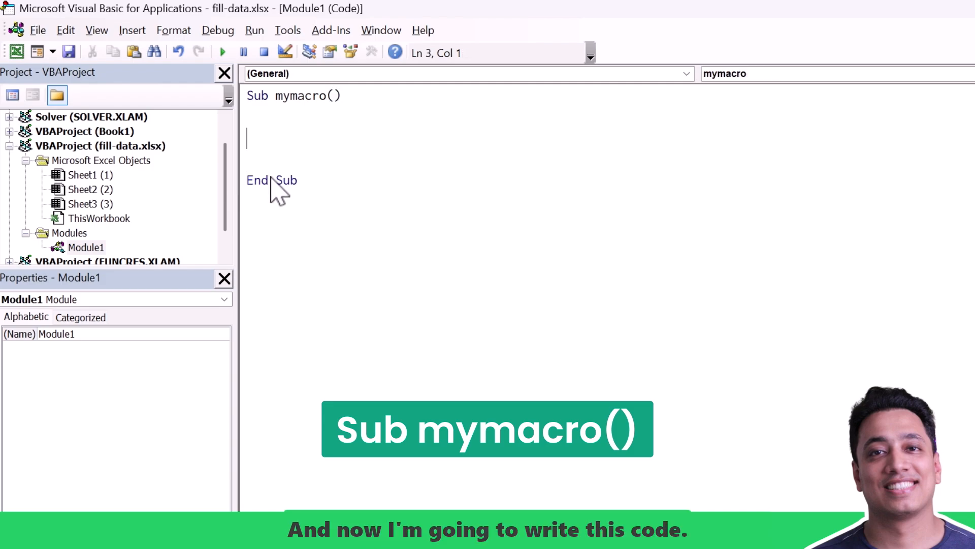
Write the loop line For Each cell In Selection and the indented line If cell.Value = "" Then cell.FillDown
{"action": "type", "text": "For each cell in Selection"}
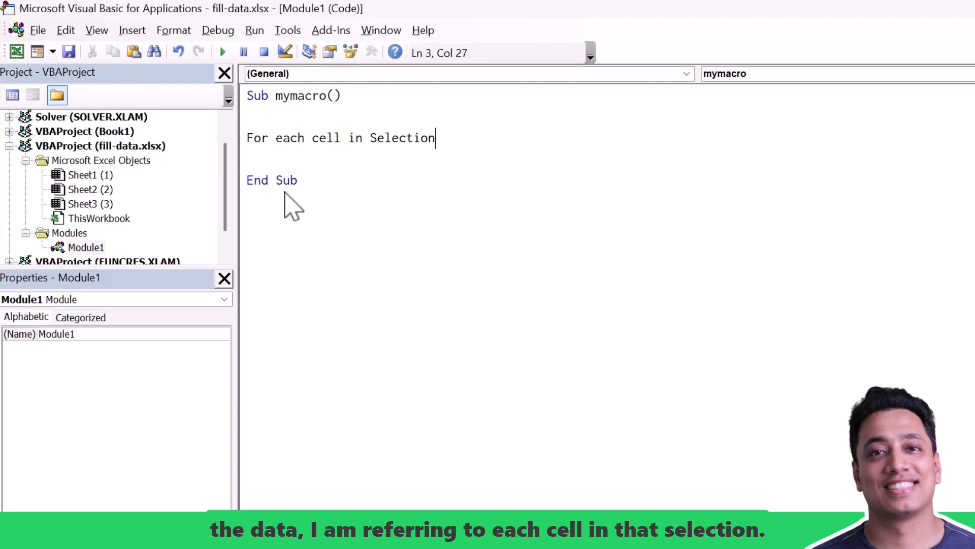
{"action": "key", "text": "Return"}
{"action": "key", "text": "Return"}
{"action": "key", "text": "Tab"}
{"action": "type", "text": "if cell."}
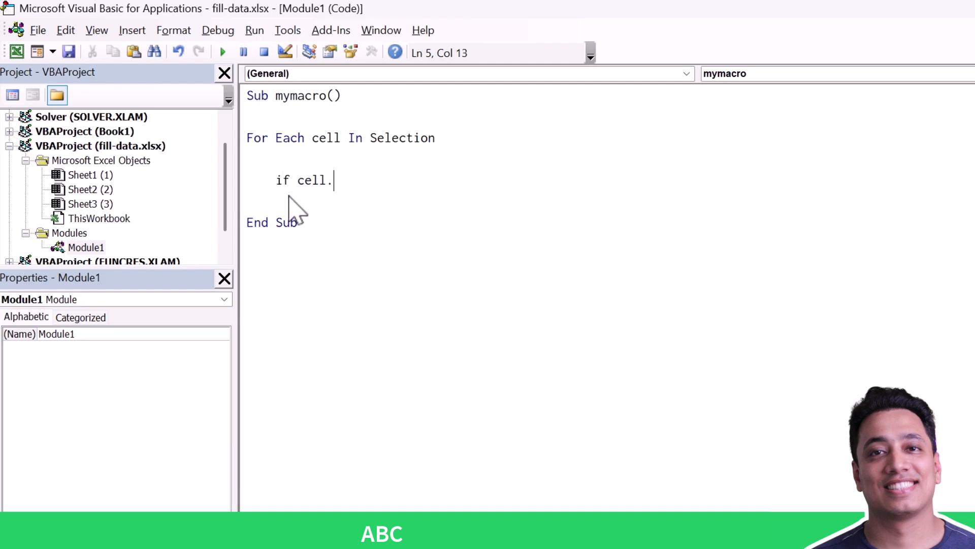
{"action": "type", "text": "valy"}
{"action": "type", "text": "e"}
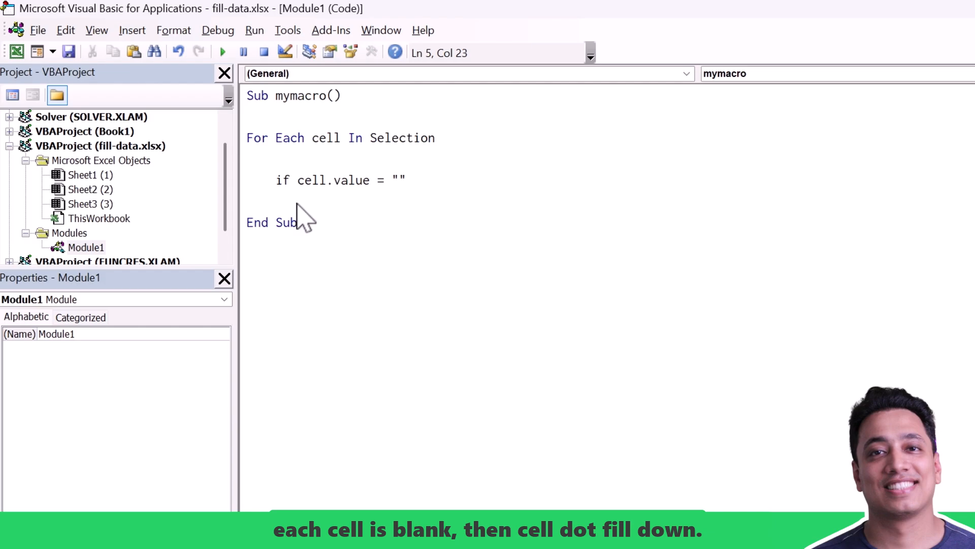
{"action": "type", "text": "= \"\" then cell.FillDown"}
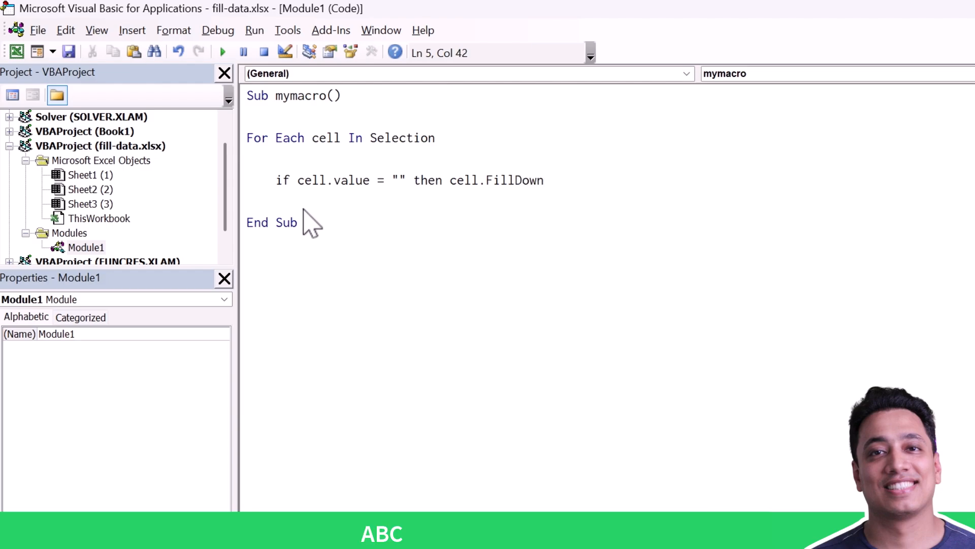
Close the loop with an unindented Next cell line before End Sub
{"action": "key", "text": "Return"}
{"action": "key", "text": "Return"}
{"action": "key", "text": "BackSpace"}
{"action": "type", "text": "next "}
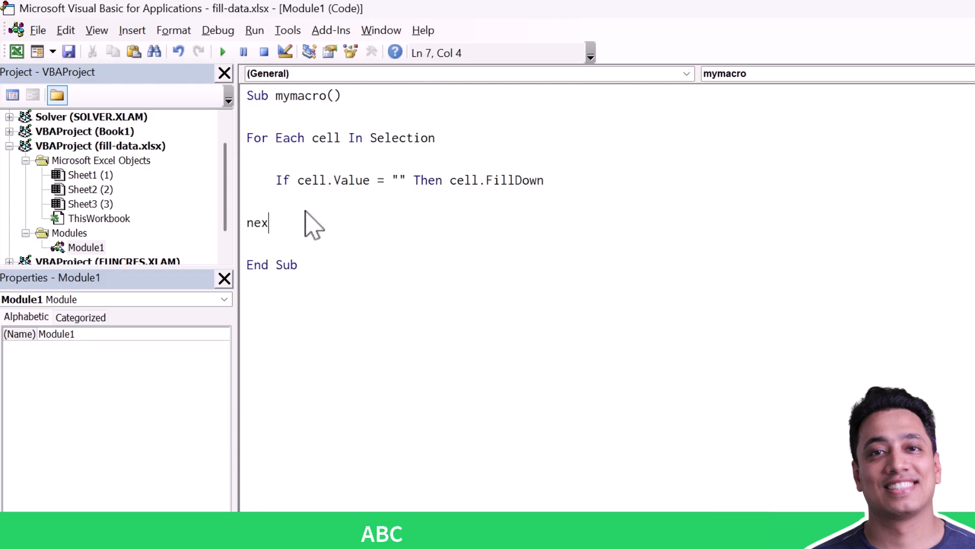
{"action": "type", "text": "Cell"}
{"action": "key", "text": "Return"}
{"action": "key", "text": "Up"}
{"action": "key", "text": "Up"}
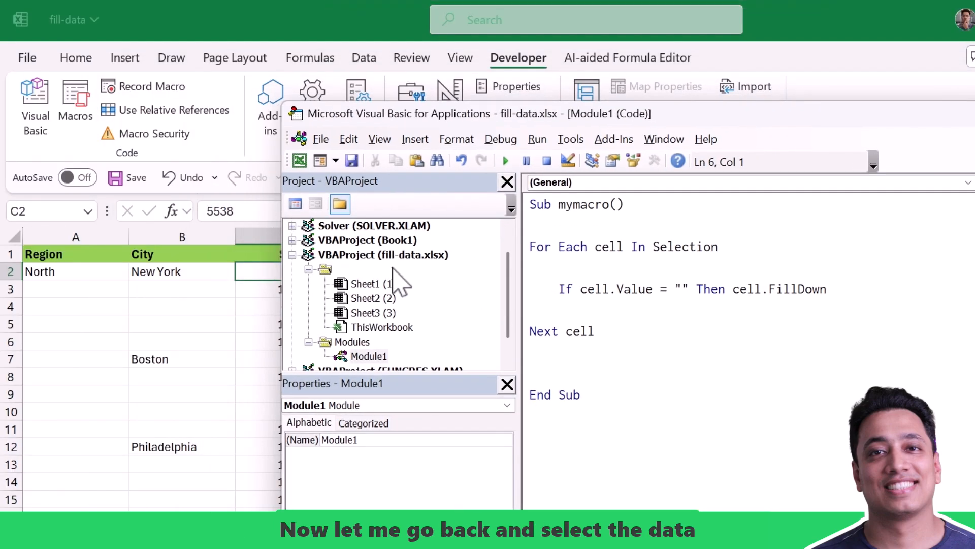
Select all Region, City and Sales data below the headers on sheet 2 and run mymacro on it
{"action": "left_click", "coordinate": [120, 272]}
{"action": "key", "text": "Right"}
{"action": "key", "text": "Right"}
{"action": "key", "text": "ctrl+shift+Down"}
{"action": "key", "text": "ctrl+shift+Left"}
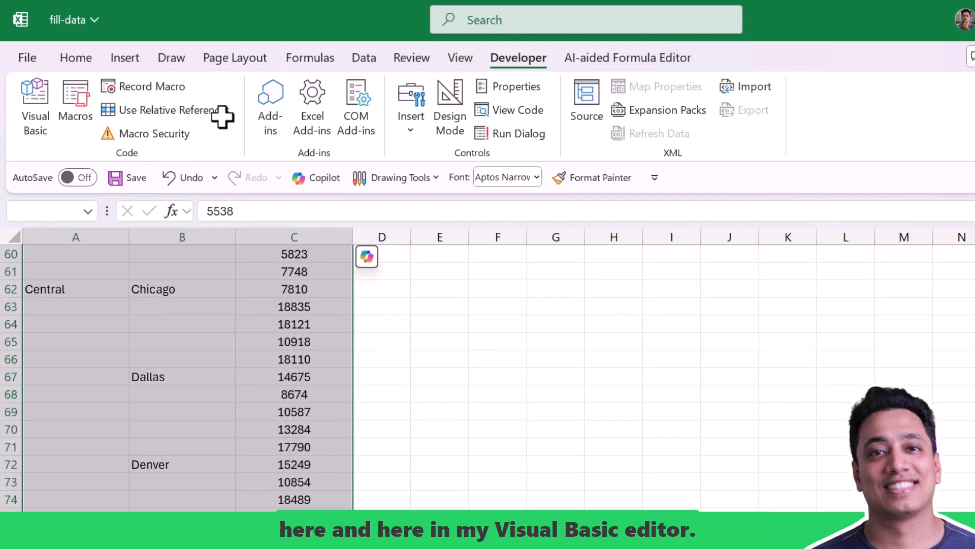
{"action": "scroll", "coordinate": [286, 178], "scroll_direction": "up", "scroll_amount": 3}
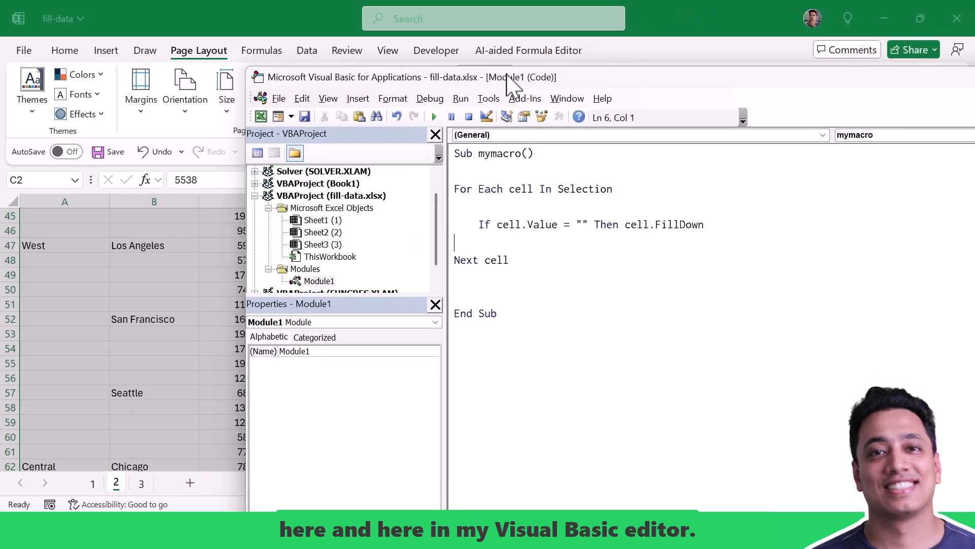
{"action": "left_click_drag", "start_coordinate": [509, 84], "coordinate": [510, 80]}
{"action": "left_click", "coordinate": [506, 206]}
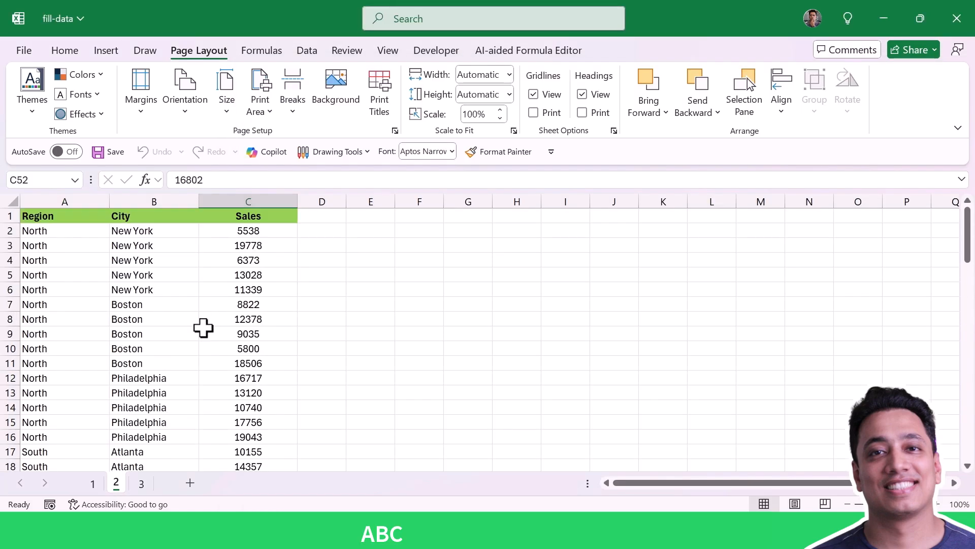
{"action": "scroll", "coordinate": [203, 327], "scroll_direction": "down", "scroll_amount": 15}
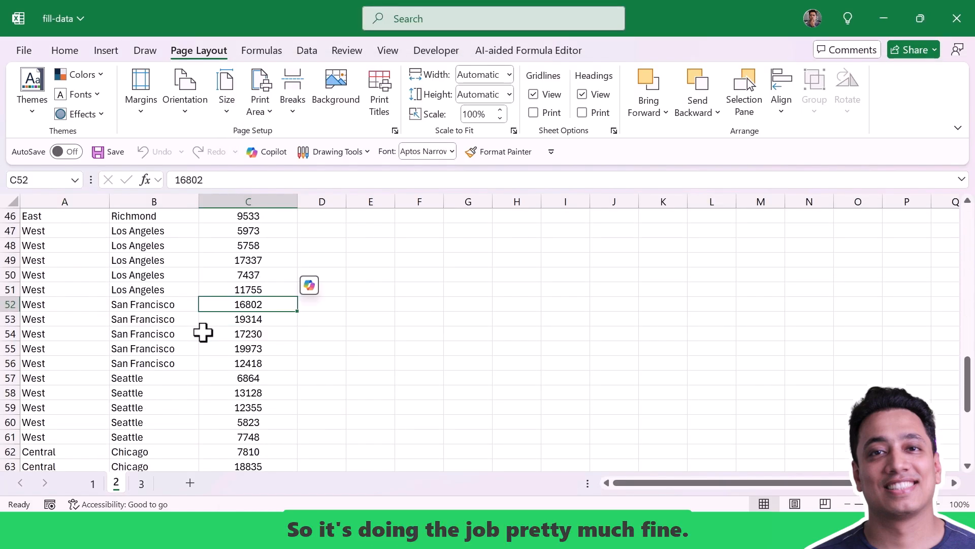
{"action": "scroll", "coordinate": [203, 333], "scroll_direction": "down", "scroll_amount": 4}
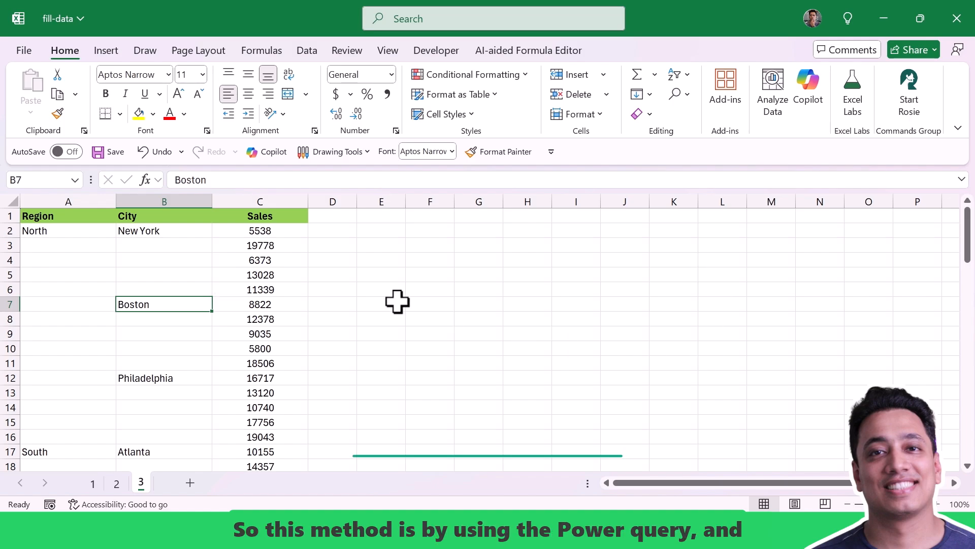
Select the Sales header cell C1 in the sheet 3 data
{"action": "left_click", "coordinate": [303, 219]}
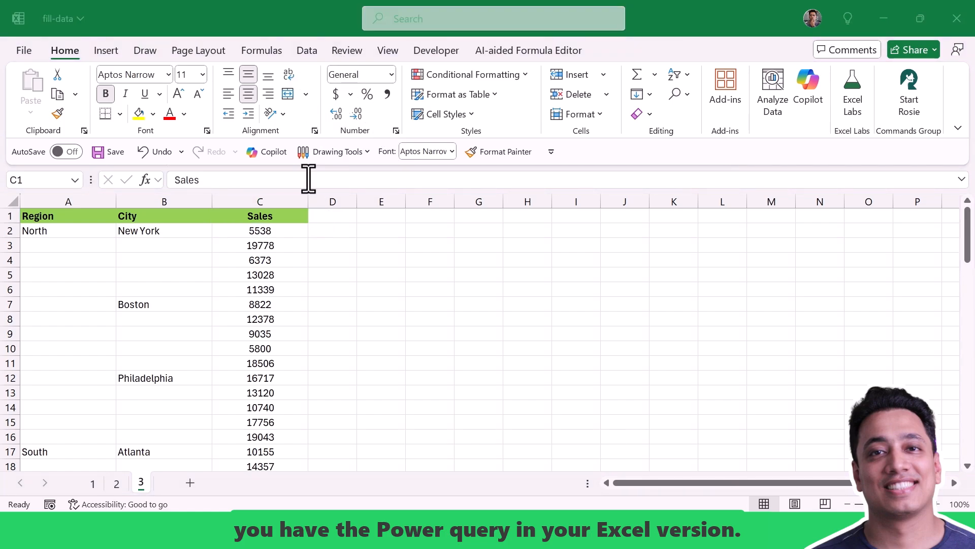
{"action": "left_click", "coordinate": [297, 58]}
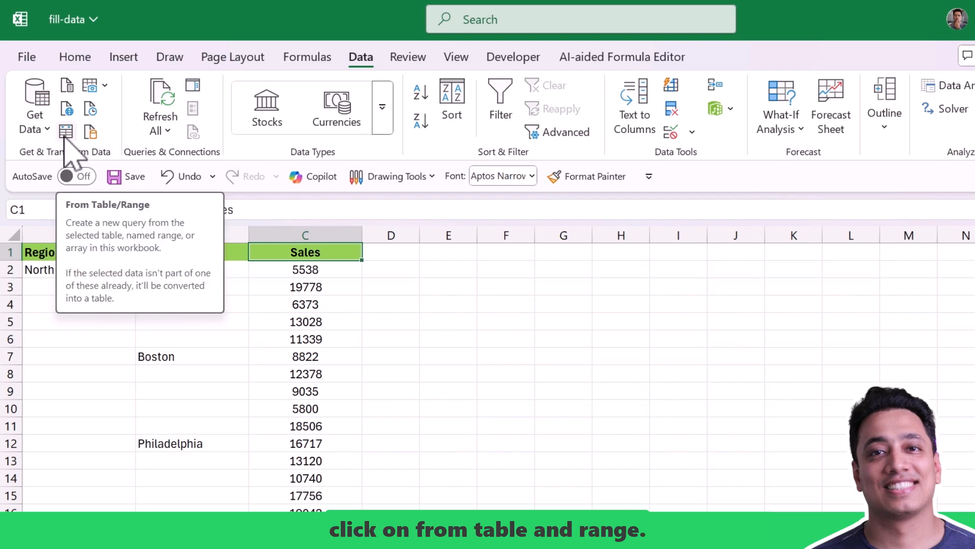
{"action": "left_click", "coordinate": [32, 131]}
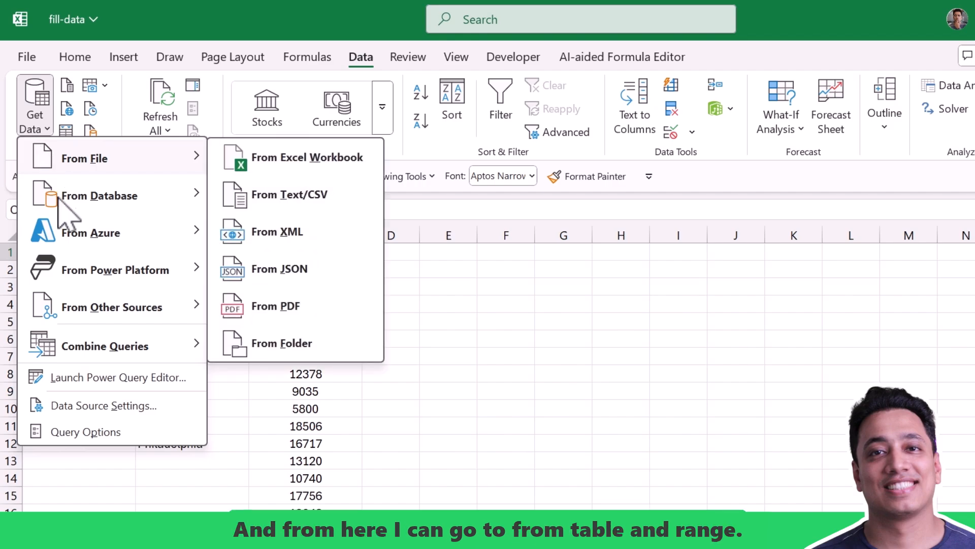
{"action": "mouse_move", "coordinate": [168, 307]}
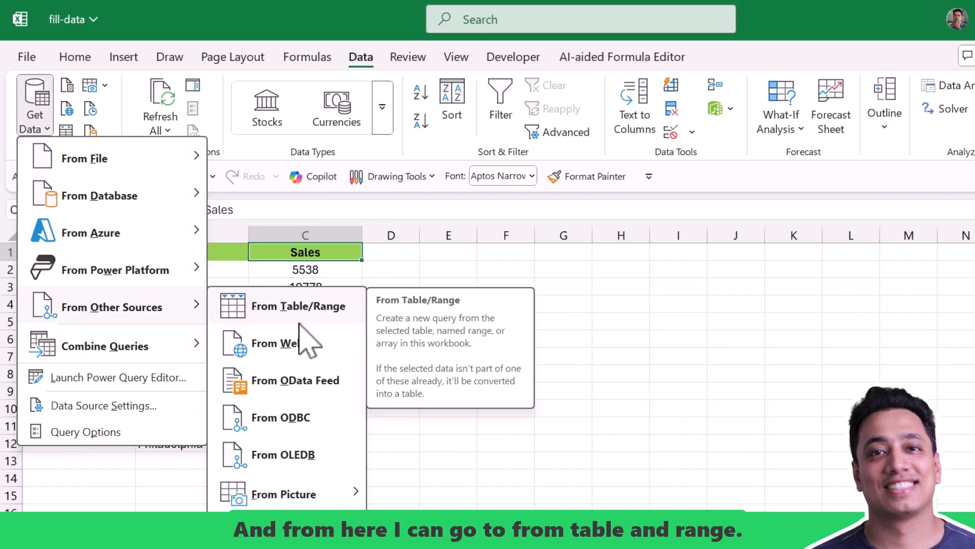
{"action": "left_click", "coordinate": [322, 278]}
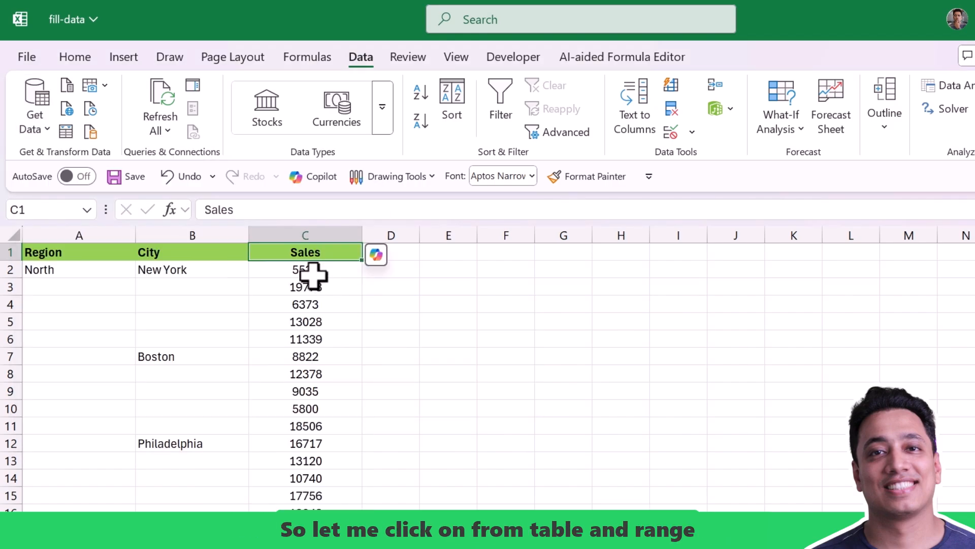
Load the range $A$1:$C$76 into the Power Query Editor as a table with headers
{"action": "left_click", "coordinate": [65, 133]}
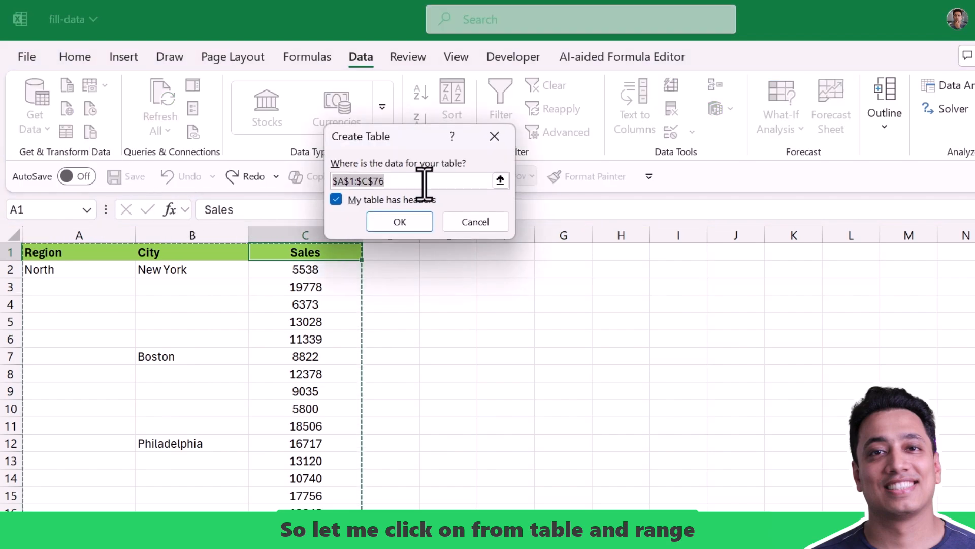
{"action": "left_click_drag", "start_coordinate": [407, 136], "coordinate": [237, 267]}
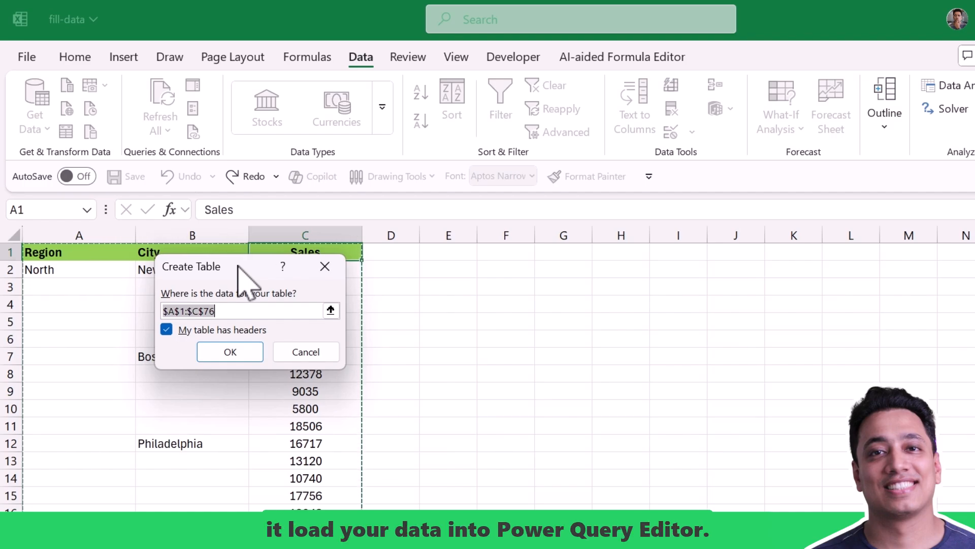
{"action": "left_click", "coordinate": [245, 345]}
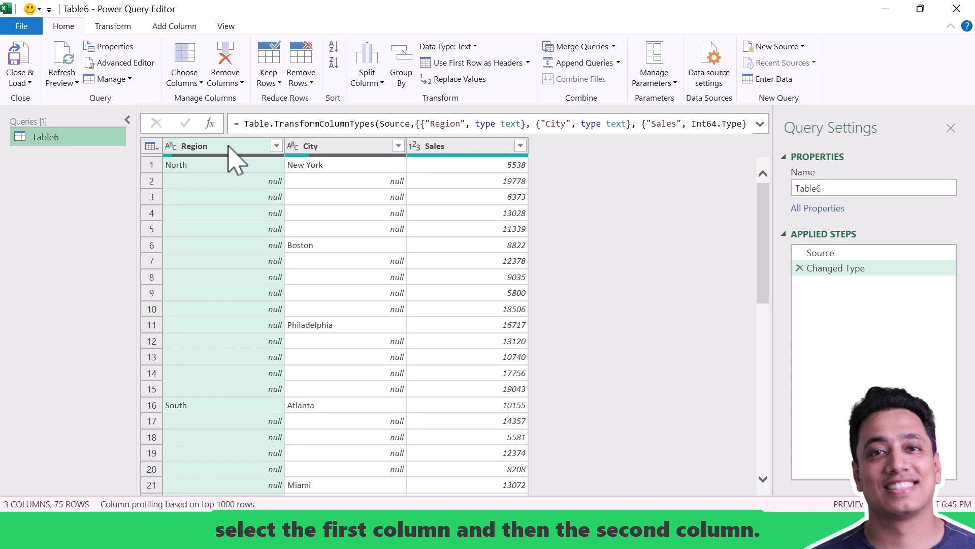
Fill the null values in the Region and City columns down from the values above them
{"action": "left_click", "coordinate": [313, 147], "text": "ctrl"}
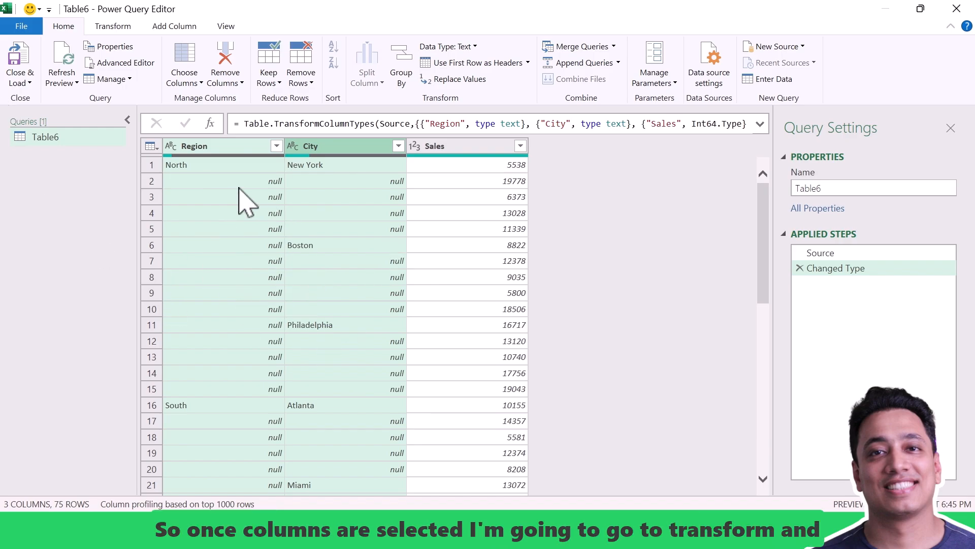
{"action": "left_click", "coordinate": [127, 27]}
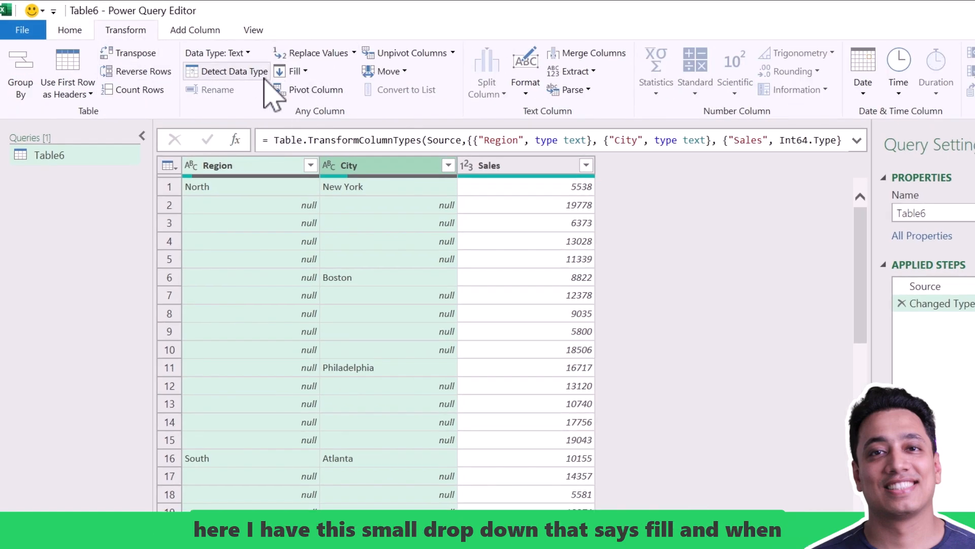
{"action": "left_click", "coordinate": [305, 71]}
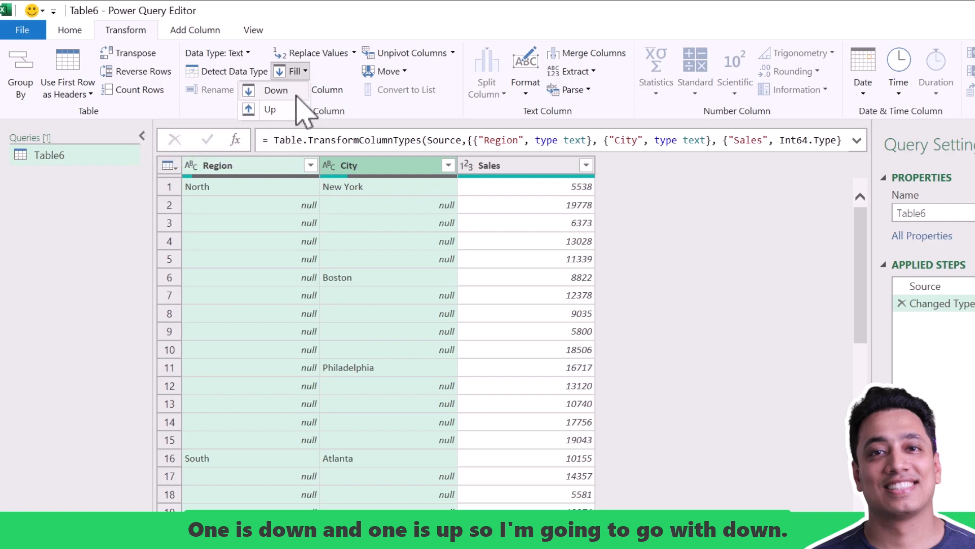
{"action": "left_click", "coordinate": [297, 96]}
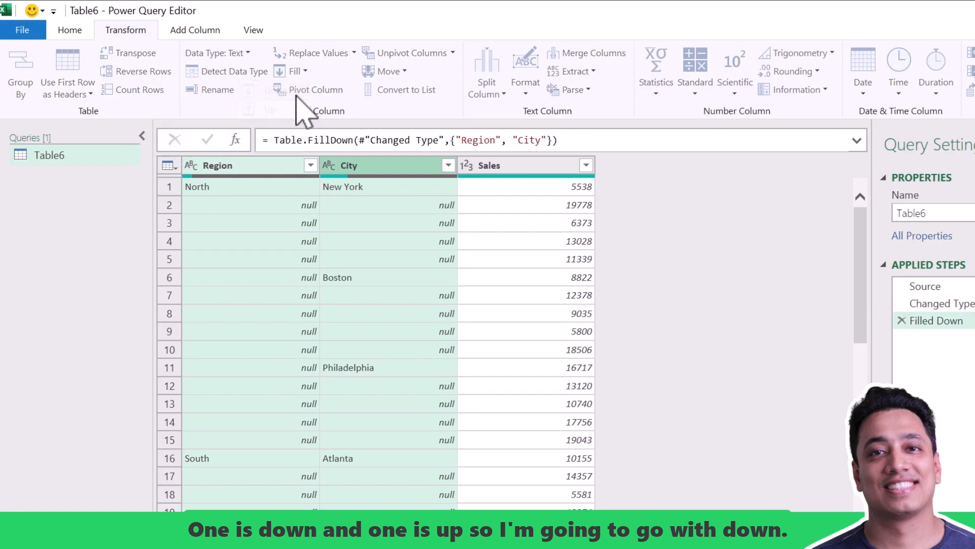
{"action": "scroll", "coordinate": [299, 370], "scroll_direction": "down", "scroll_amount": 4}
{"action": "scroll", "coordinate": [298, 366], "scroll_direction": "down", "scroll_amount": 5}
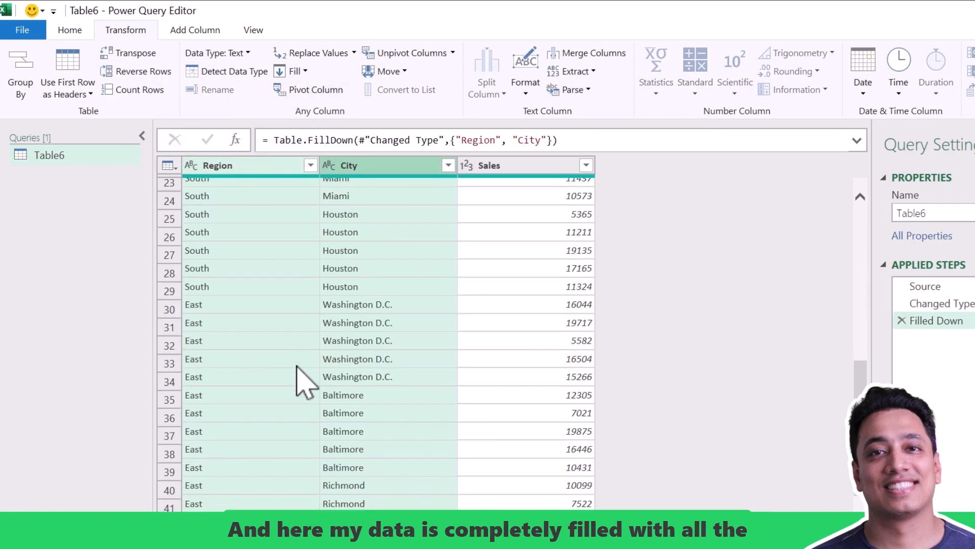
{"action": "scroll", "coordinate": [305, 382], "scroll_direction": "up", "scroll_amount": 9}
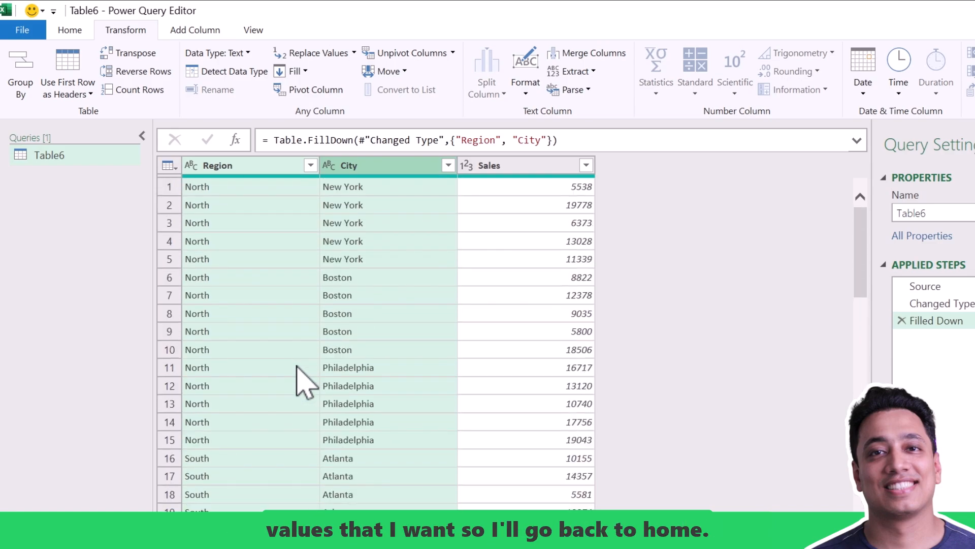
{"action": "scroll", "coordinate": [296, 365], "scroll_direction": "down", "scroll_amount": 4}
{"action": "scroll", "coordinate": [298, 366], "scroll_direction": "up", "scroll_amount": 4}
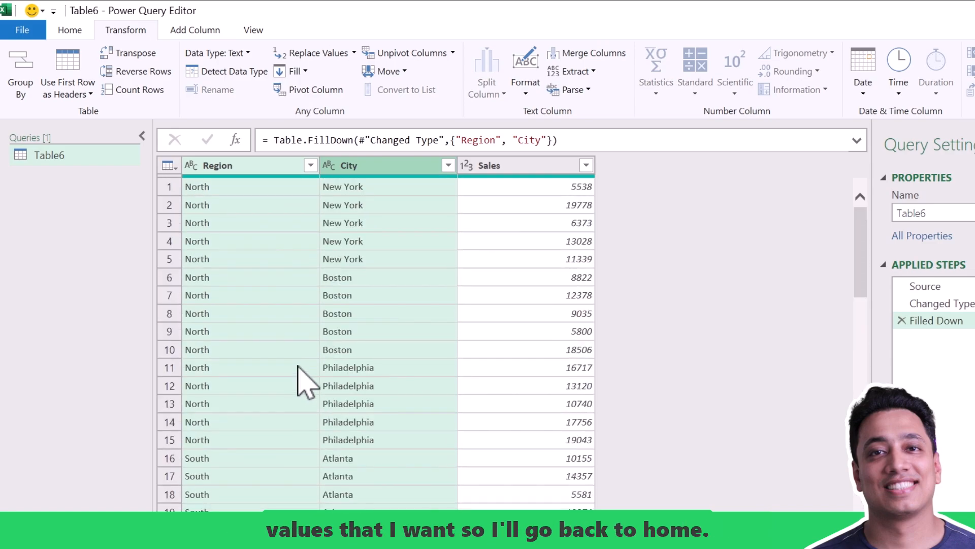
Close the query and load its data into a new worksheet, and widen columns A to C
{"action": "left_click", "coordinate": [70, 32]}
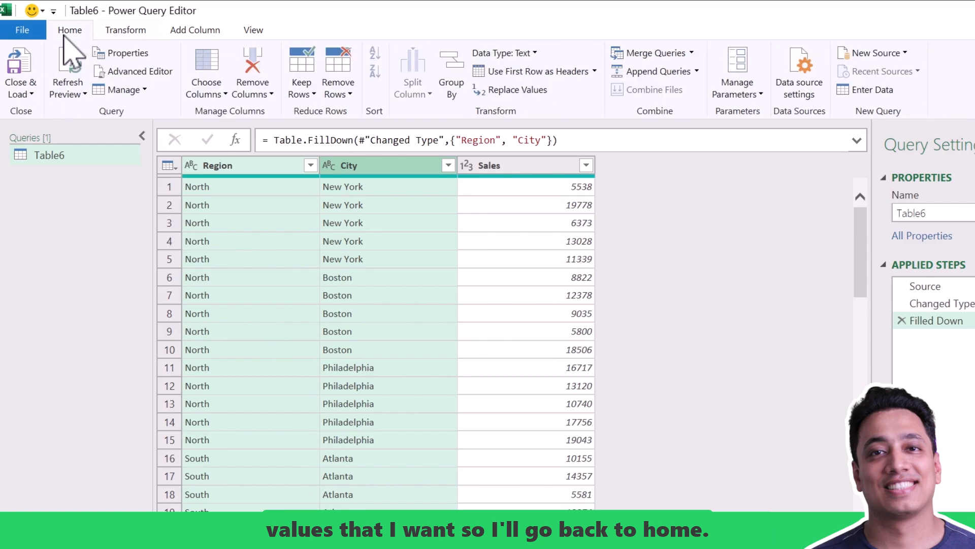
{"action": "left_click", "coordinate": [23, 52]}
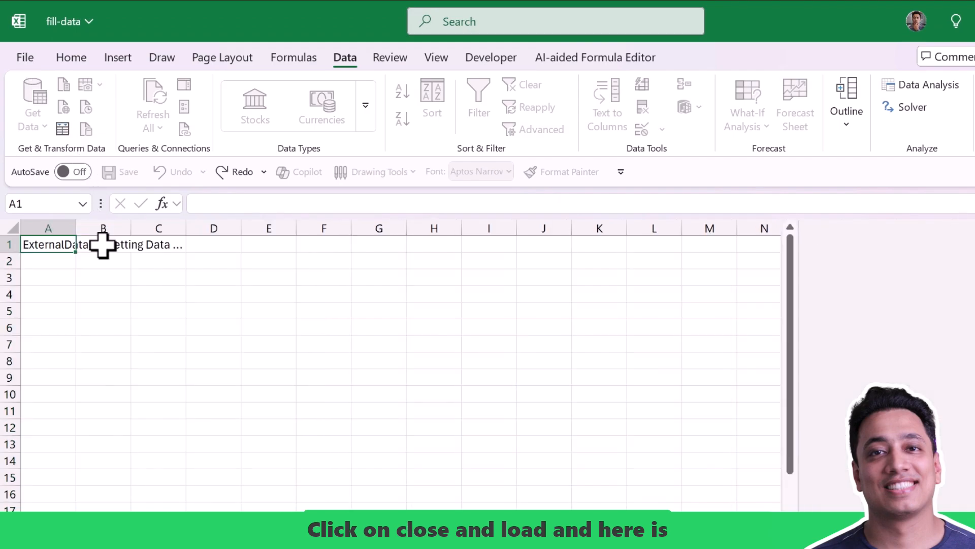
{"action": "left_click_drag", "start_coordinate": [51, 226], "coordinate": [204, 201]}
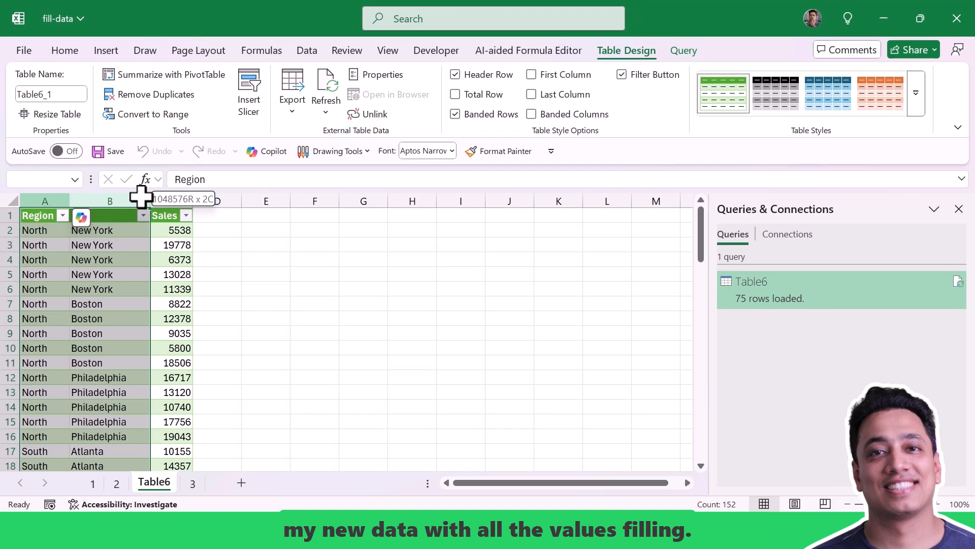
{"action": "left_click", "coordinate": [166, 337]}
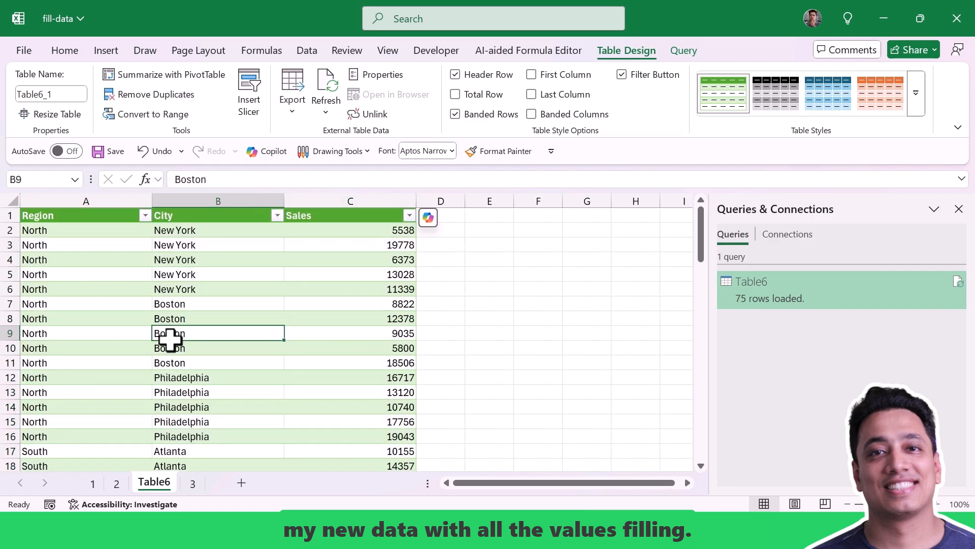